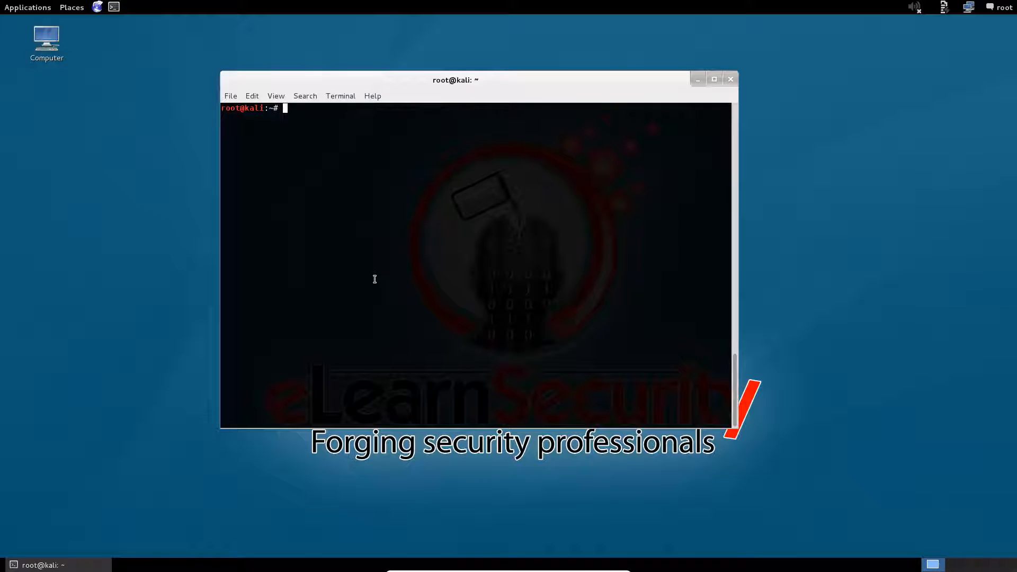
type("iwconfig")
key("Return")
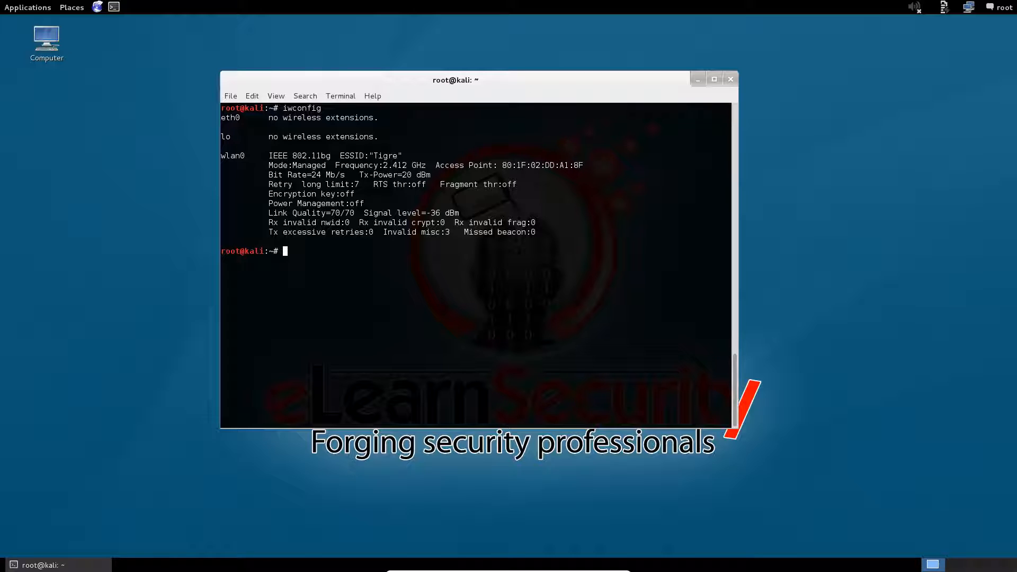
Clear the screen and run airmon-ng check, reporting NetworkManager, wpa_supplicant and dhclient
key("ctrl+l")
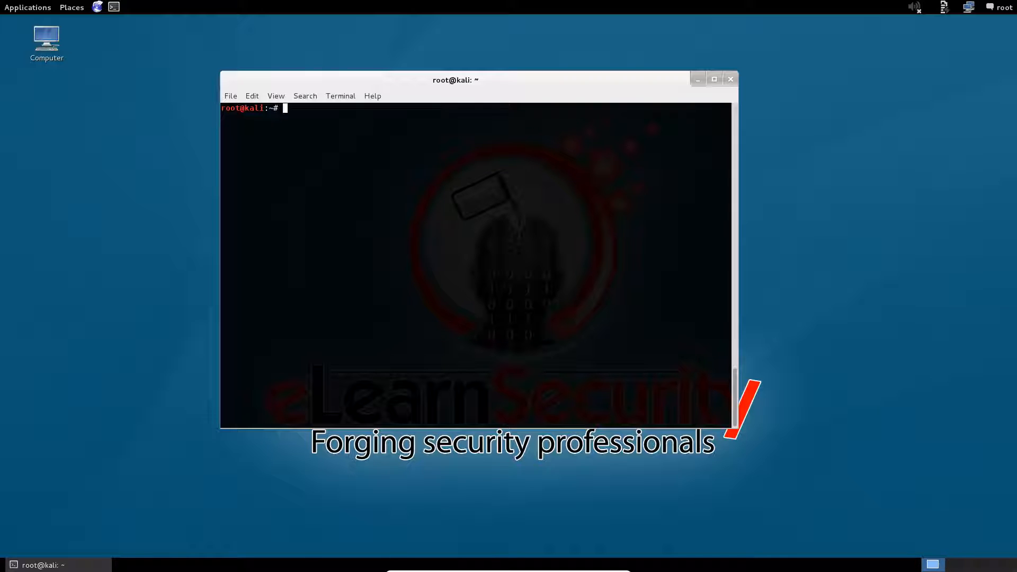
type("airmon-ng check")
key("Return")
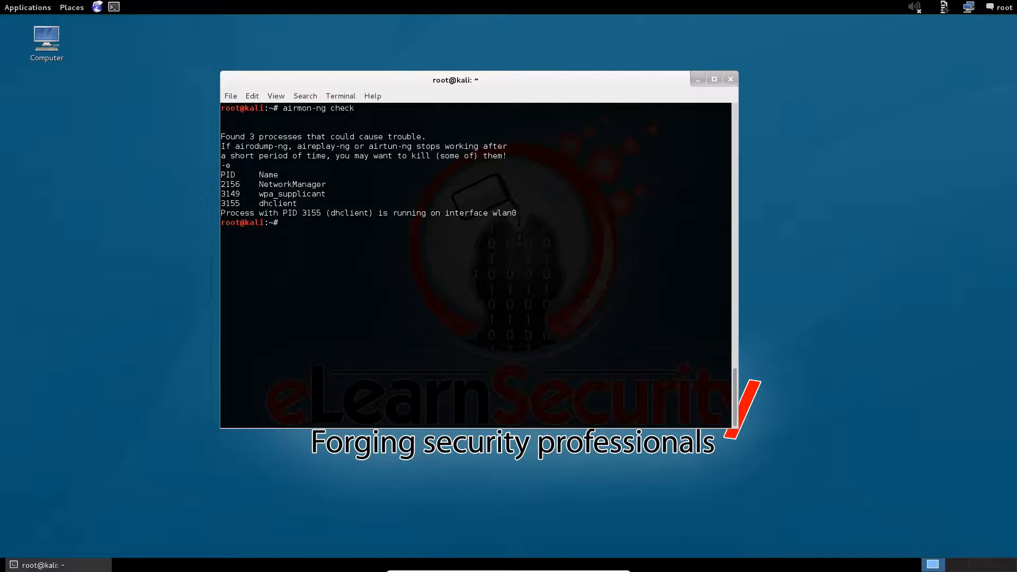
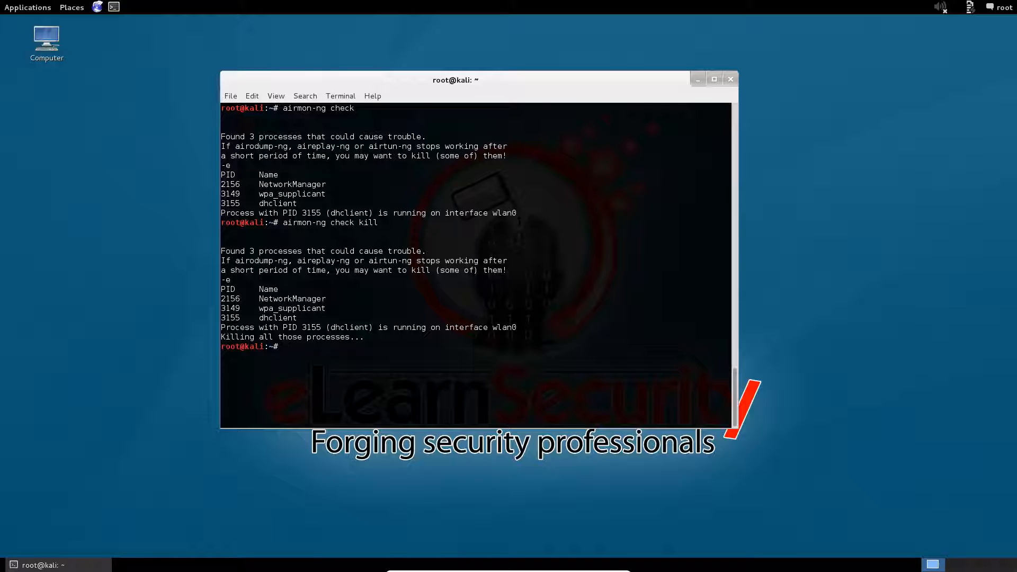
Clear the airmon-ng check output to leave an empty root prompt
key("ctrl+l")
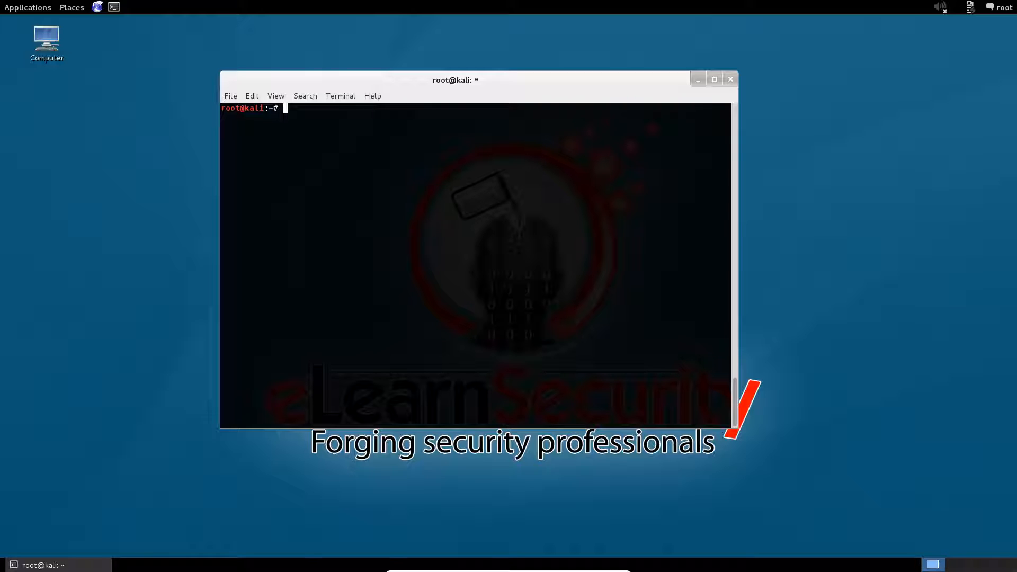
Run airmon-ng start wlan0 to enable monitor mode on mon0 for the Realtek RTL8187L adapter
type("airmon-ng start wlan0")
key("Return")
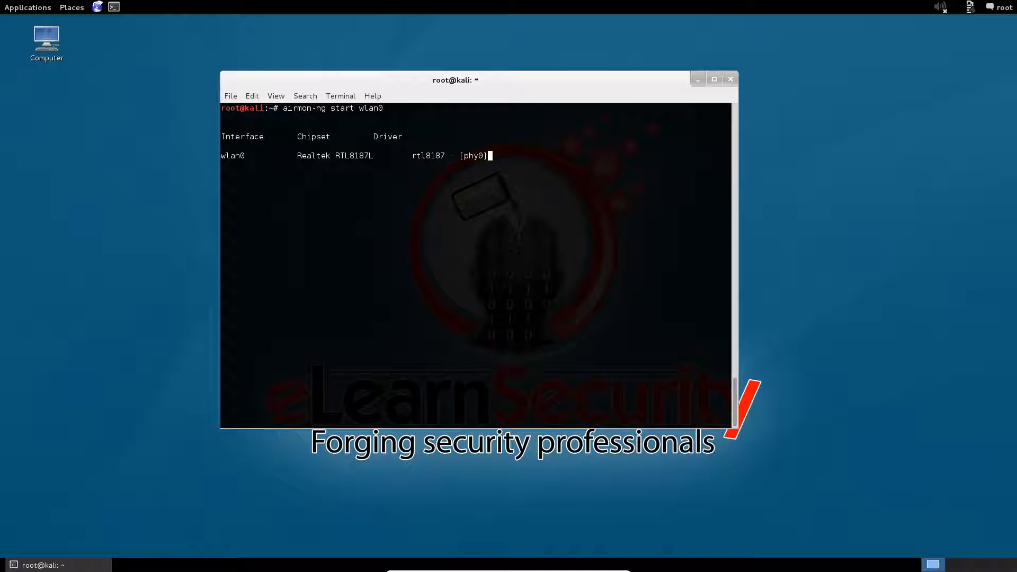
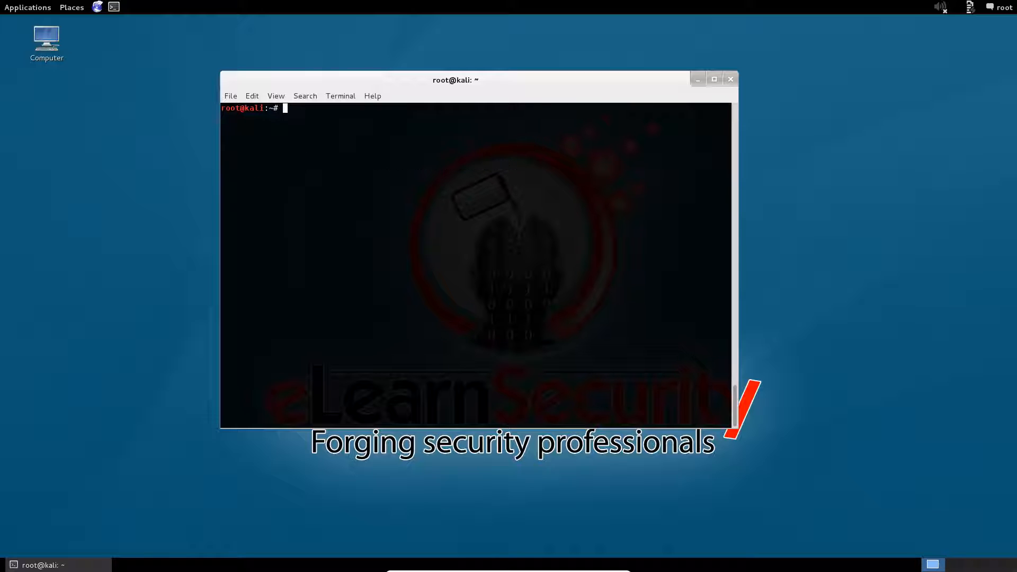
Run iwconfig to show mon0 in Monitor mode at 2.412 GHz beside wlan0 in Managed mode
type("iwconfig")
key("Return")
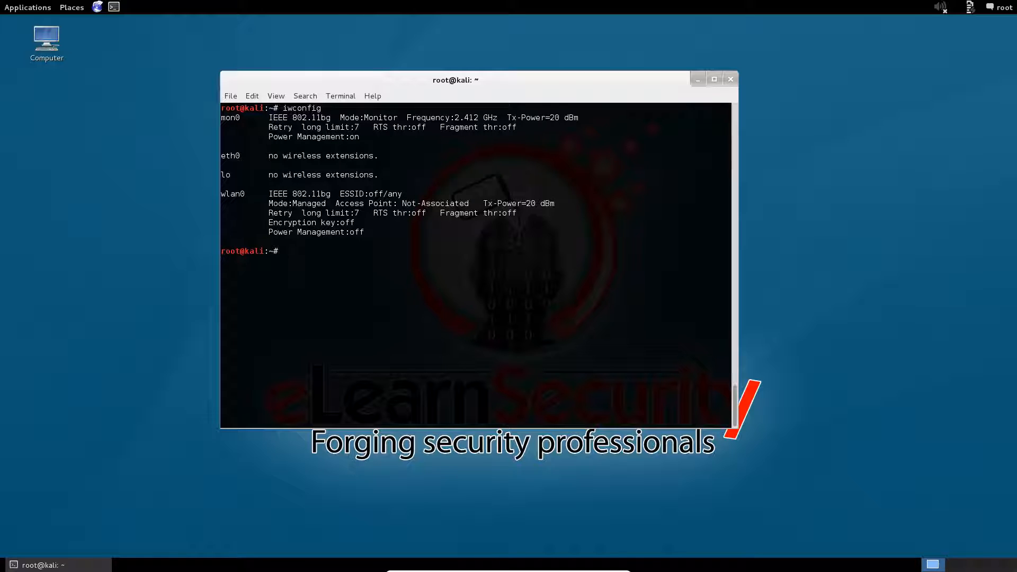
Clear the terminal and begin entering the iwconfig mon0 channel command at the prompt
key("ctrl+l")
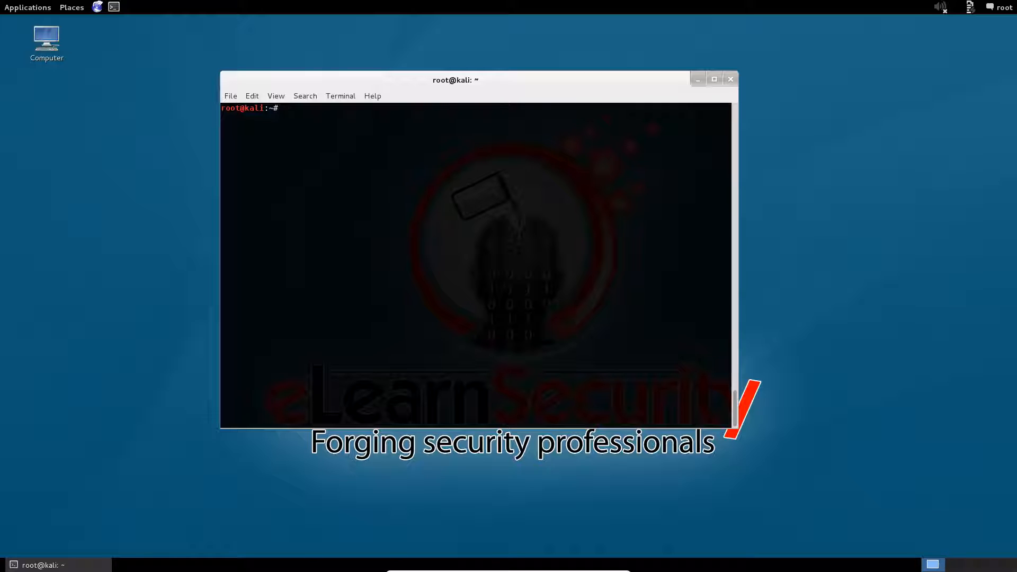
type("iwconfig mon0 channe")
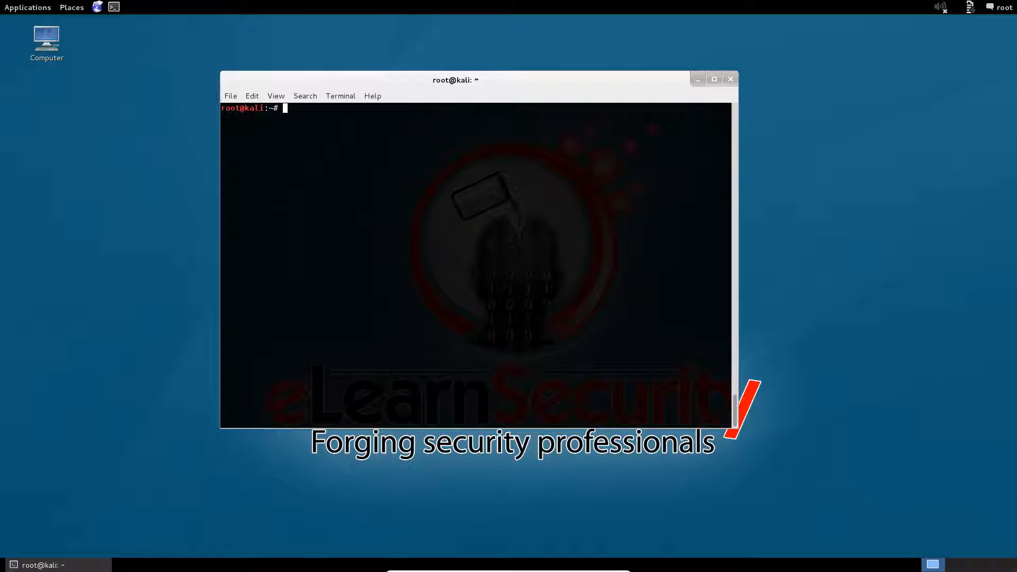
Run iwconfig to confirm mon0 is in Monitor mode at 2.462 GHz, then clear the terminal
type("iwconfig")
key("Return")
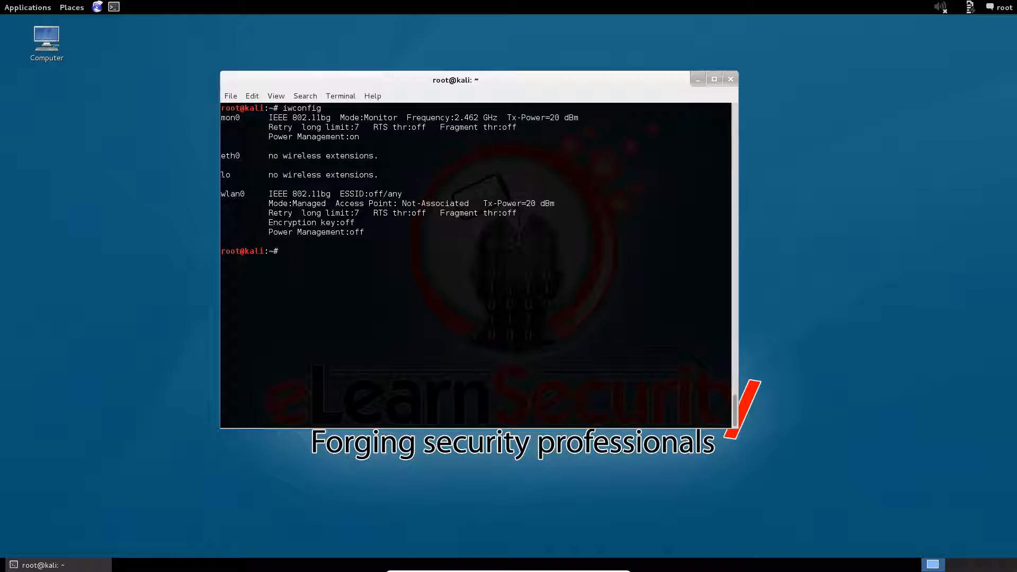
key("ctrl+l")
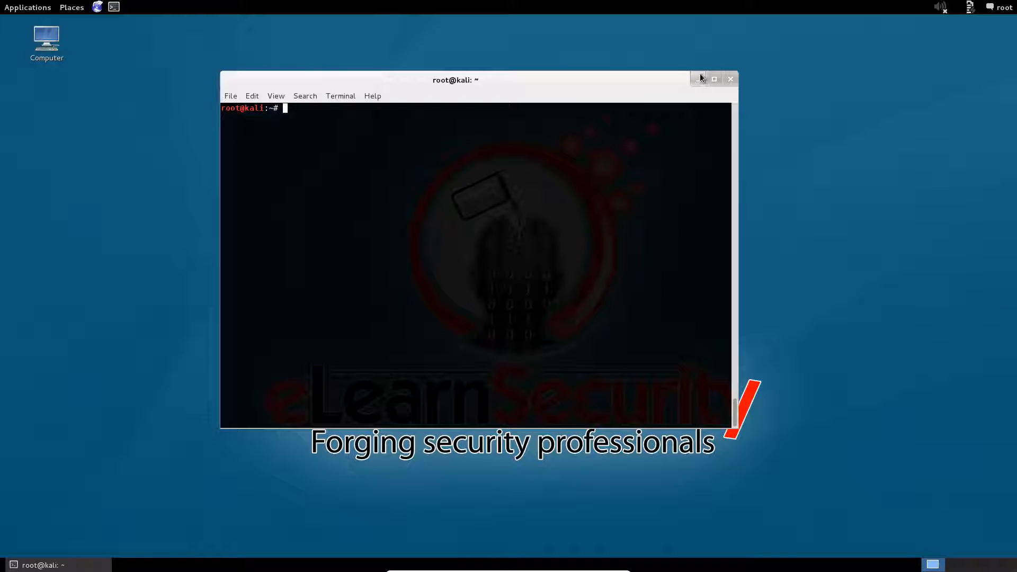
Minimize the terminal, launch wireshark from the Alt+F2 run prompt, and dismiss the Lua error
left_click(700, 78)
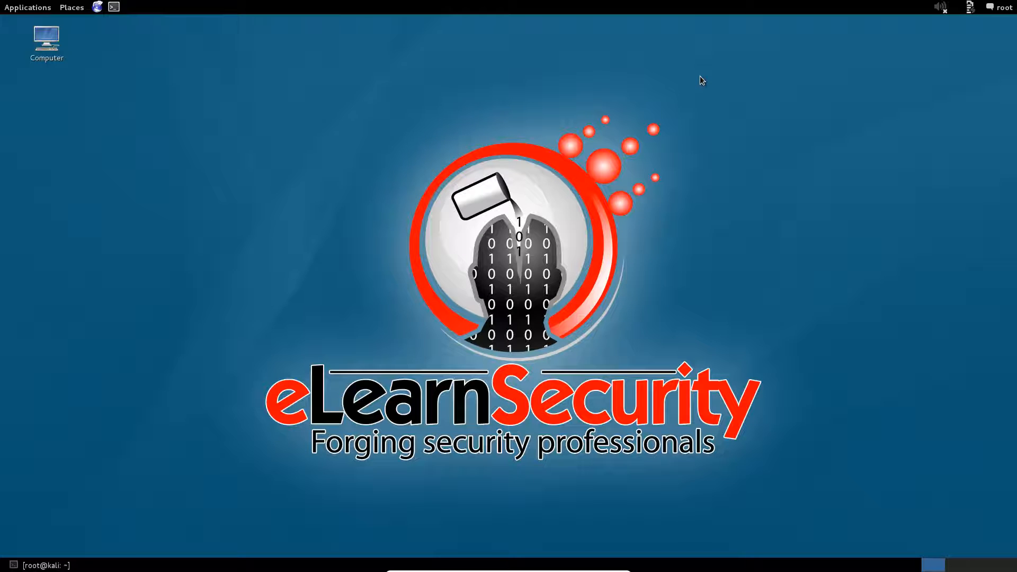
key("alt+F2")
type("wireshark")
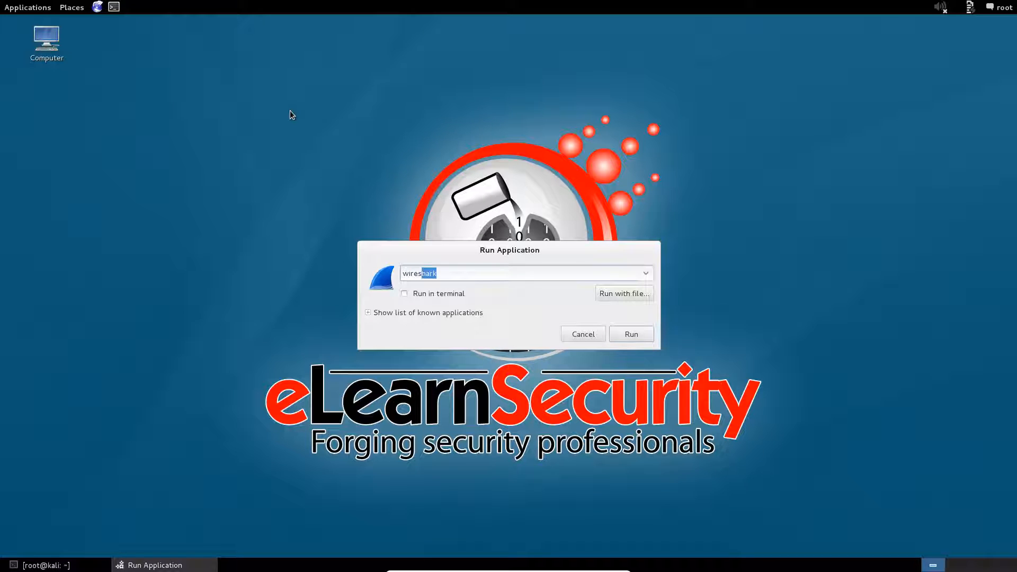
key("Return")
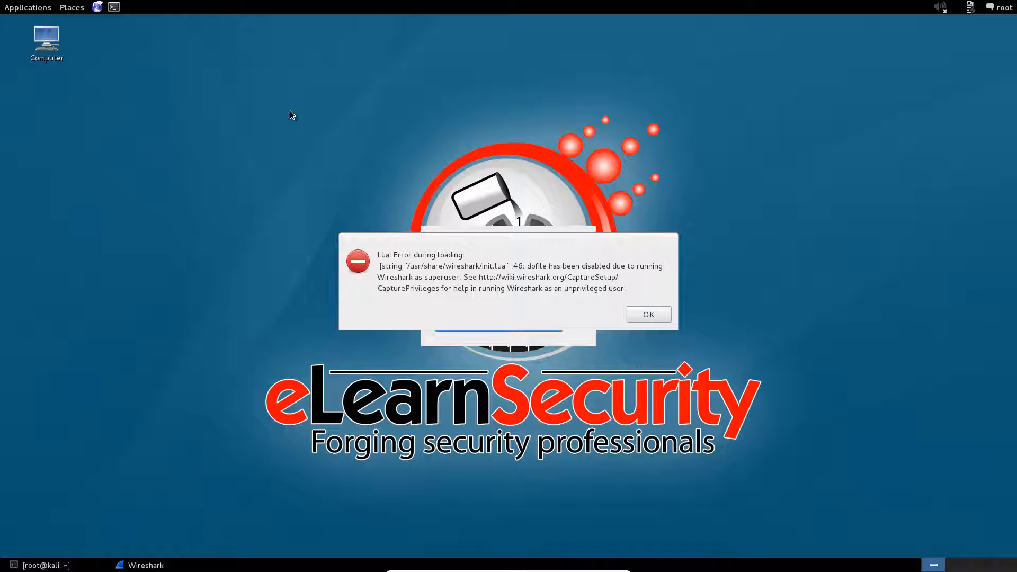
key("Return")
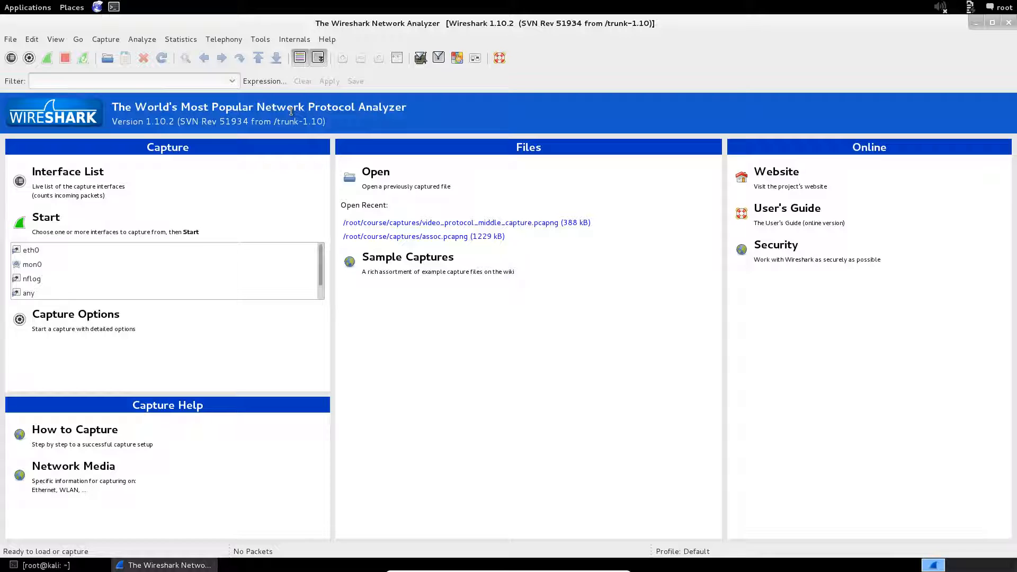
Select mon0 and begin a live packet capture on it
left_click(43, 265)
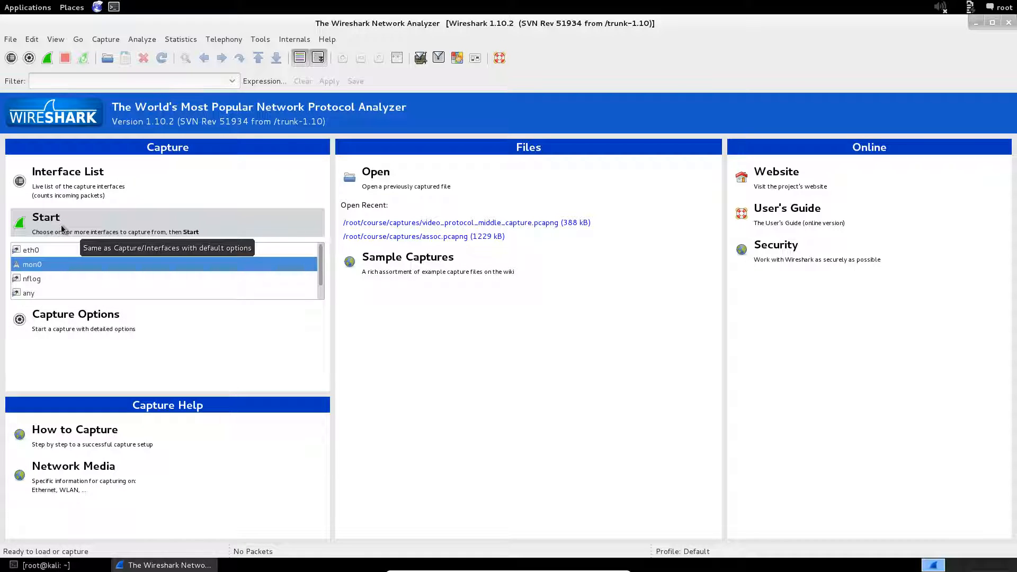
left_click(62, 229)
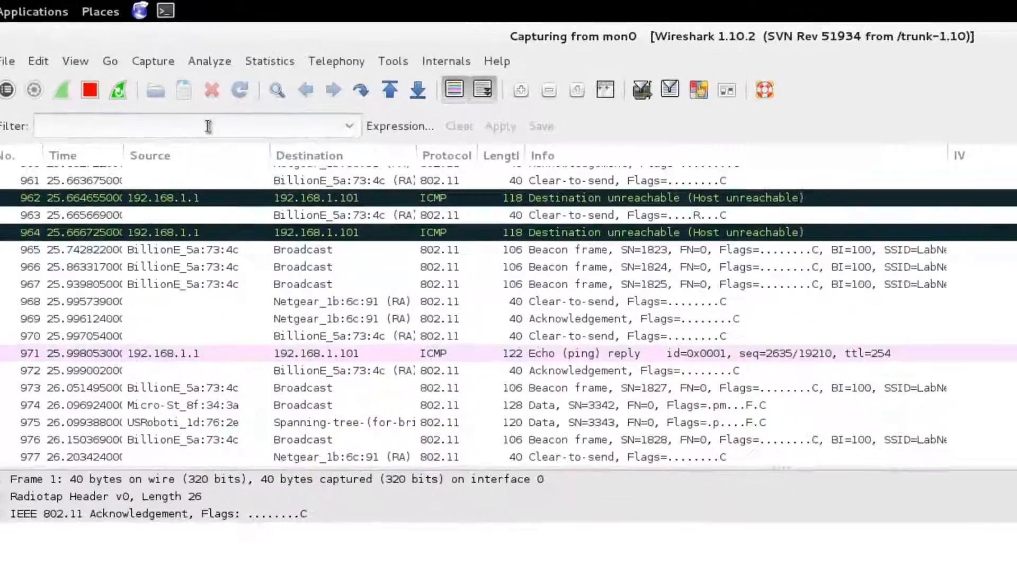
left_click(158, 75)
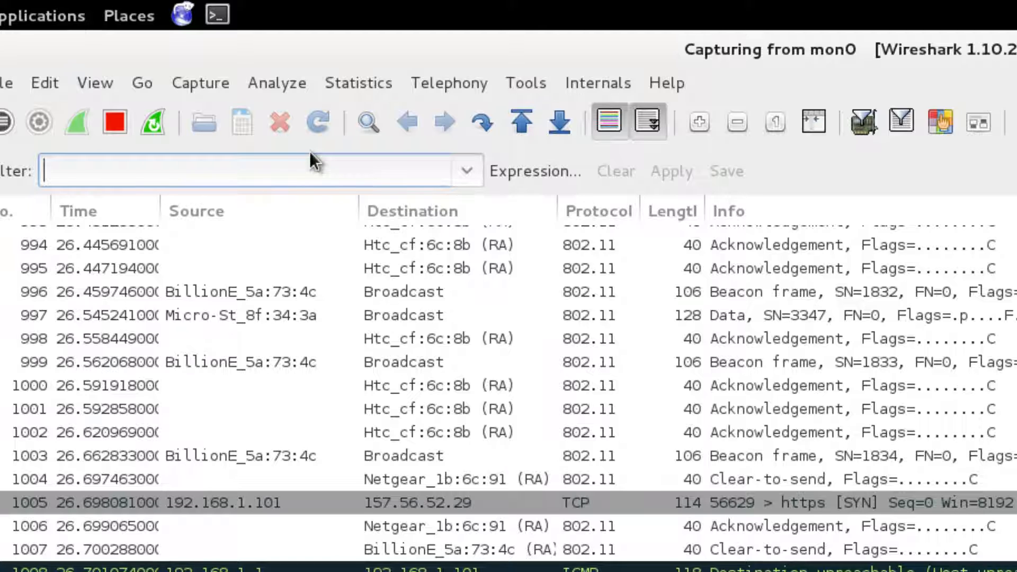
Filter to wlan.fc.type_subtype == 8 beacons and expand packet 1478's IEEE 802.11 Beacon frame details
type("wlan.fc.ty")
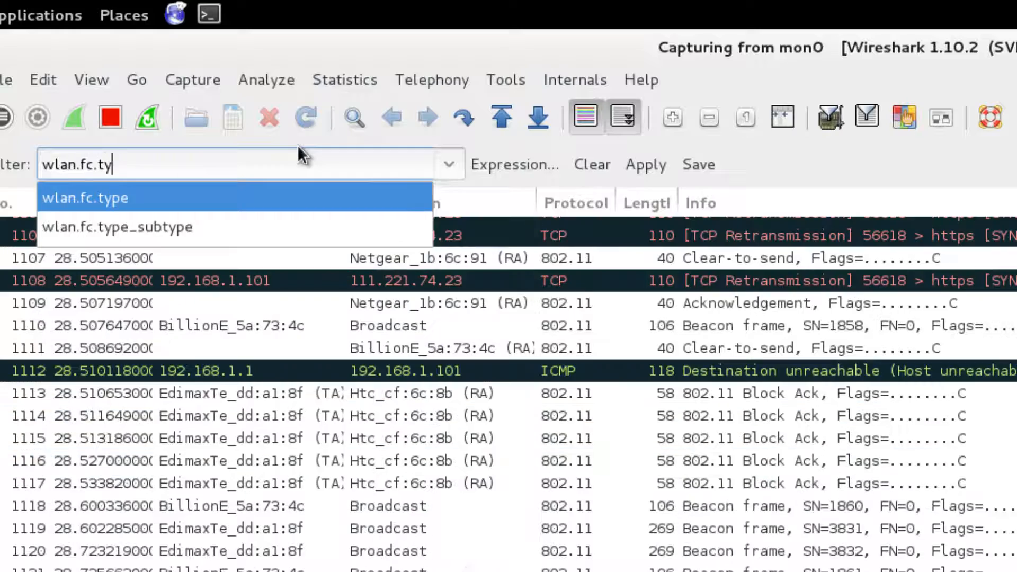
type("pe_subtype =")
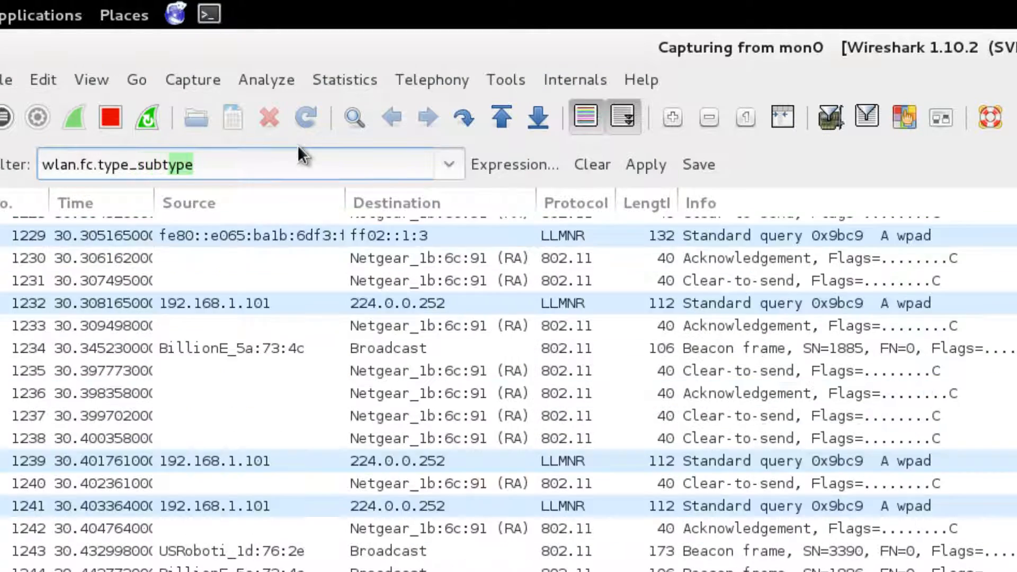
type("= 8")
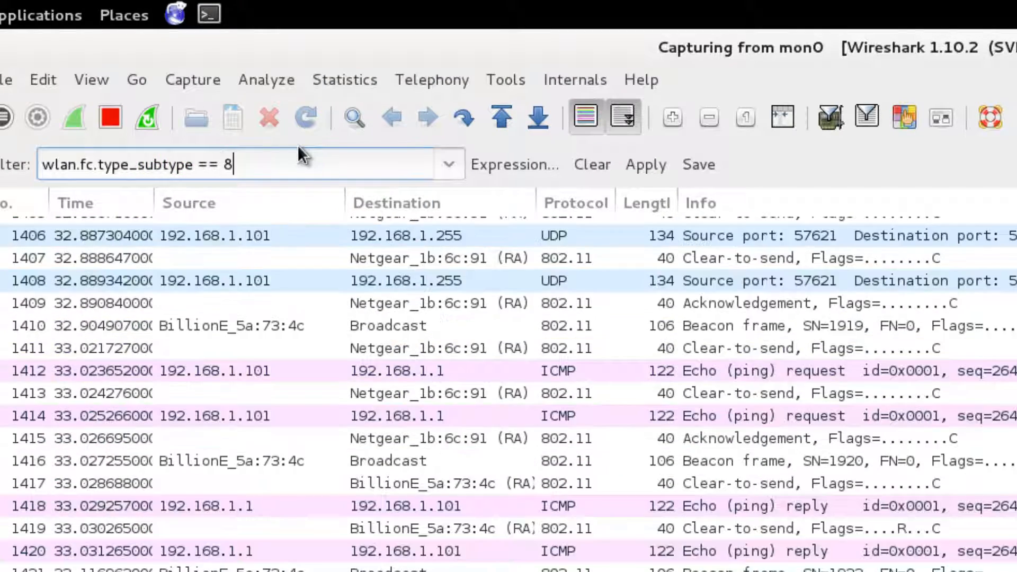
key("Return")
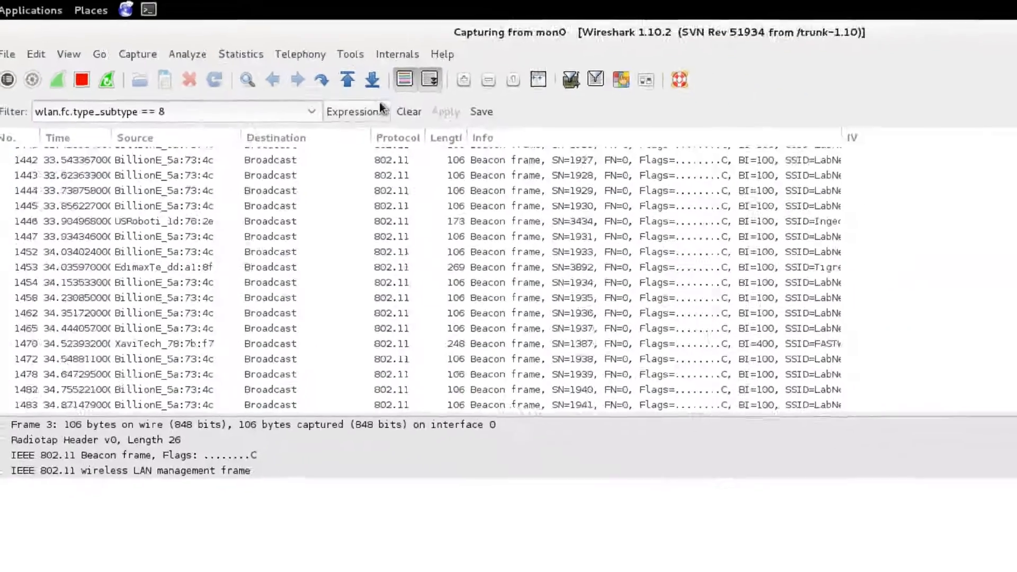
left_click(583, 110)
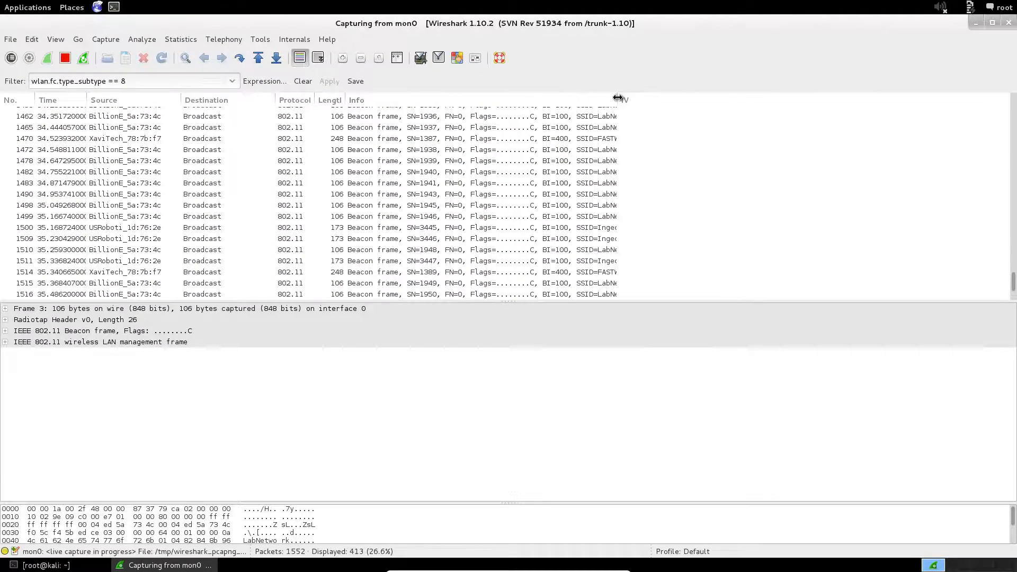
left_click_drag(618, 100, 747, 99)
left_click(622, 161)
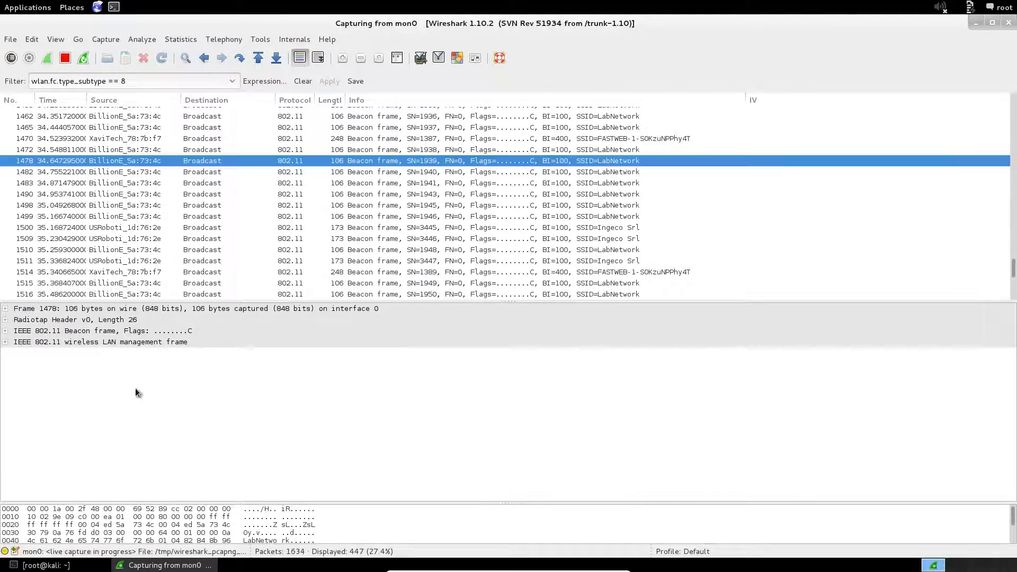
left_click(5, 331)
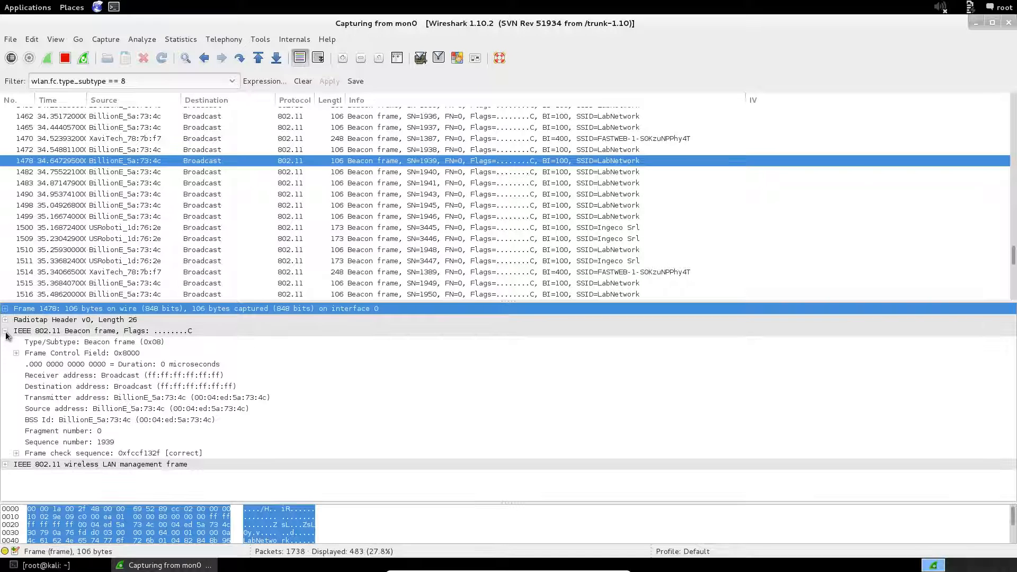
Copy the BSS Id value from the beacon's IEEE 802.11 details
right_click(171, 418)
mouse_move(252, 250)
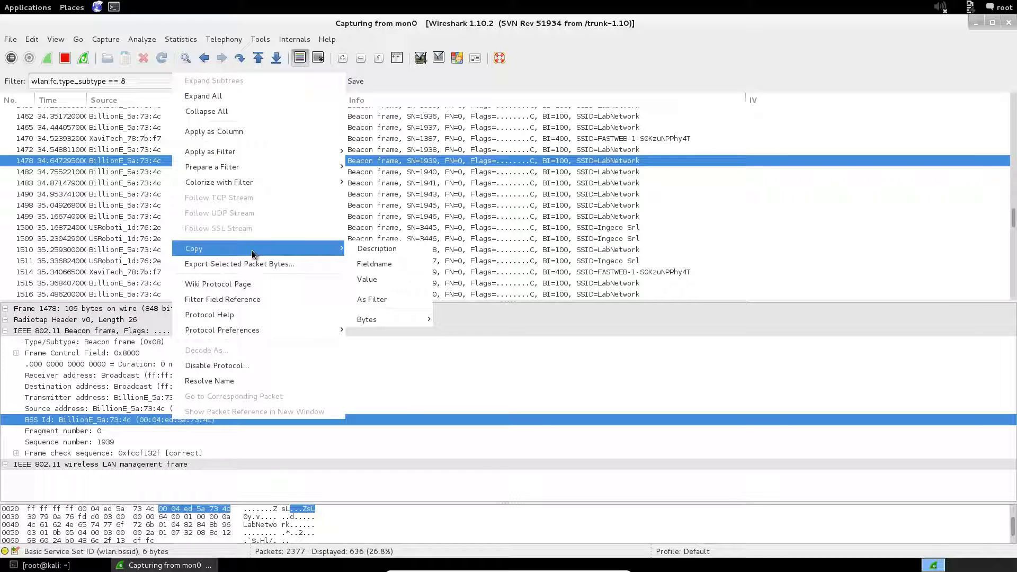
left_click(371, 280)
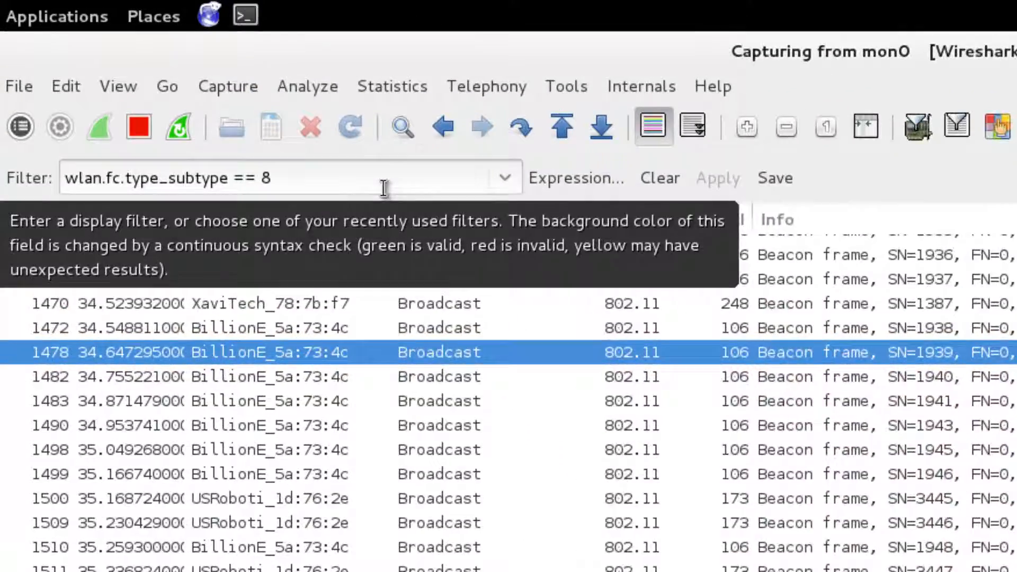
left_click(385, 183)
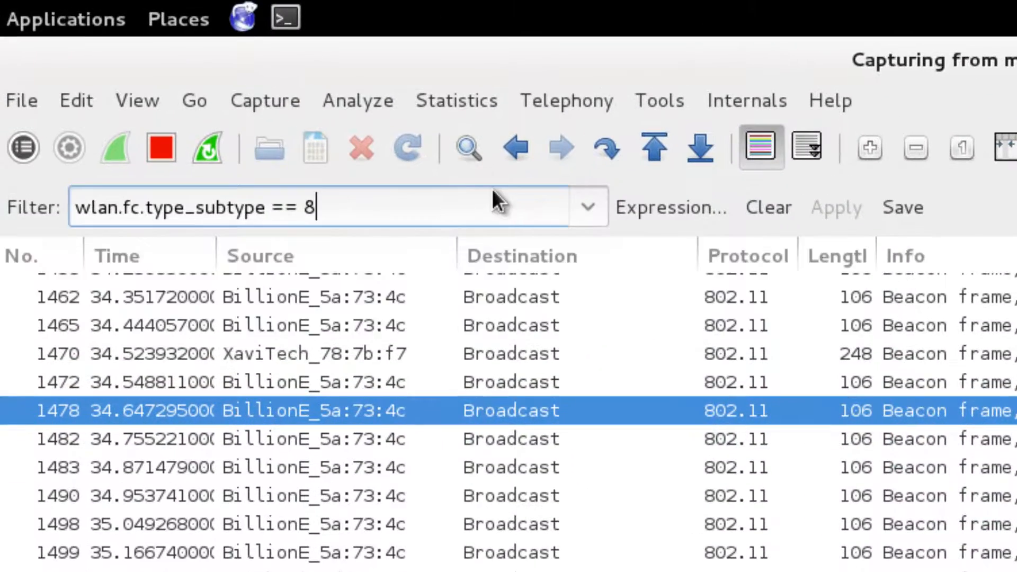
key("Left")
key("Left")
key("Left")
key("BackSpace")
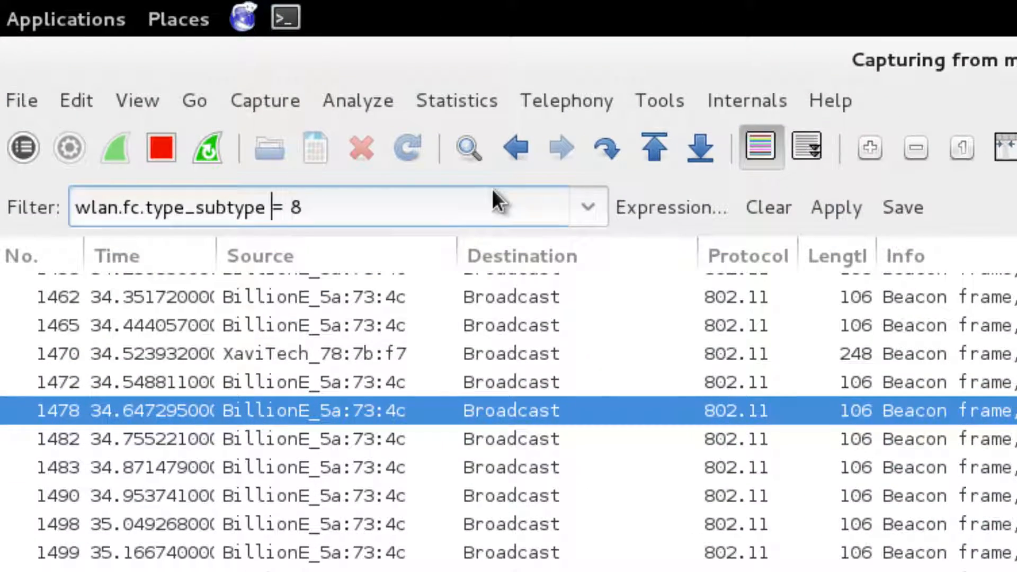
type("!")
key("End")
type("&& wlan.bssid")
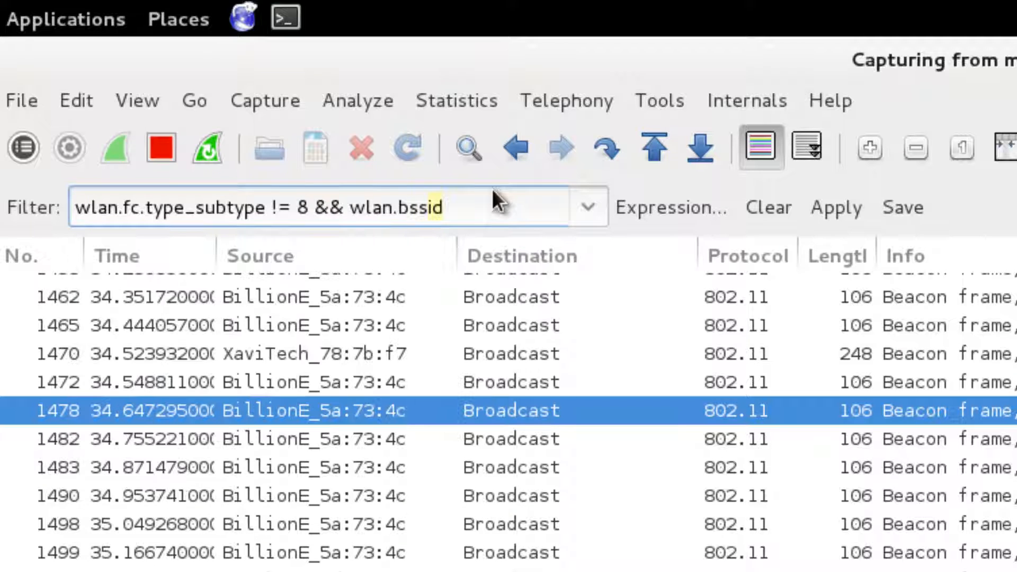
type(" ==")
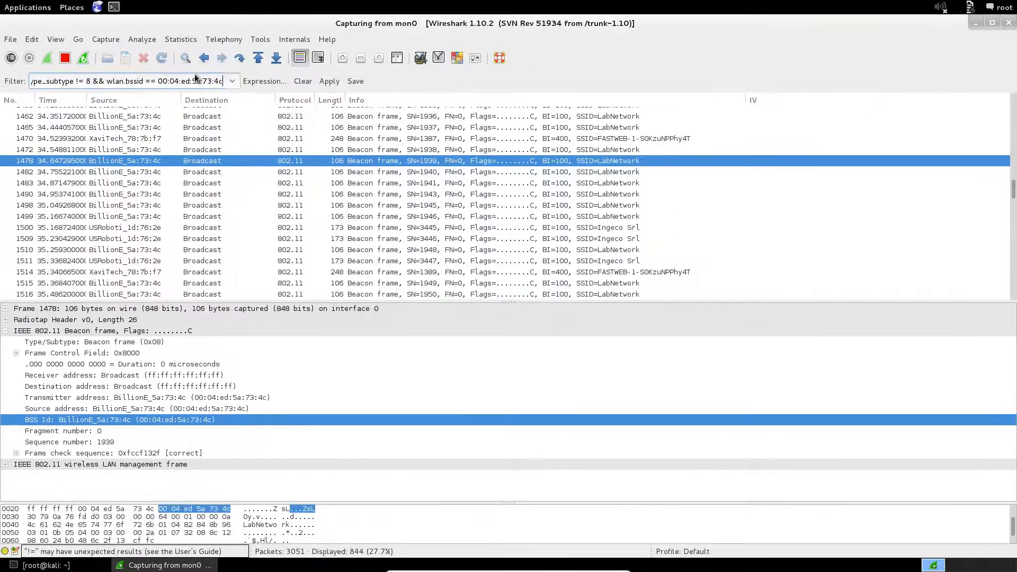
key("Return")
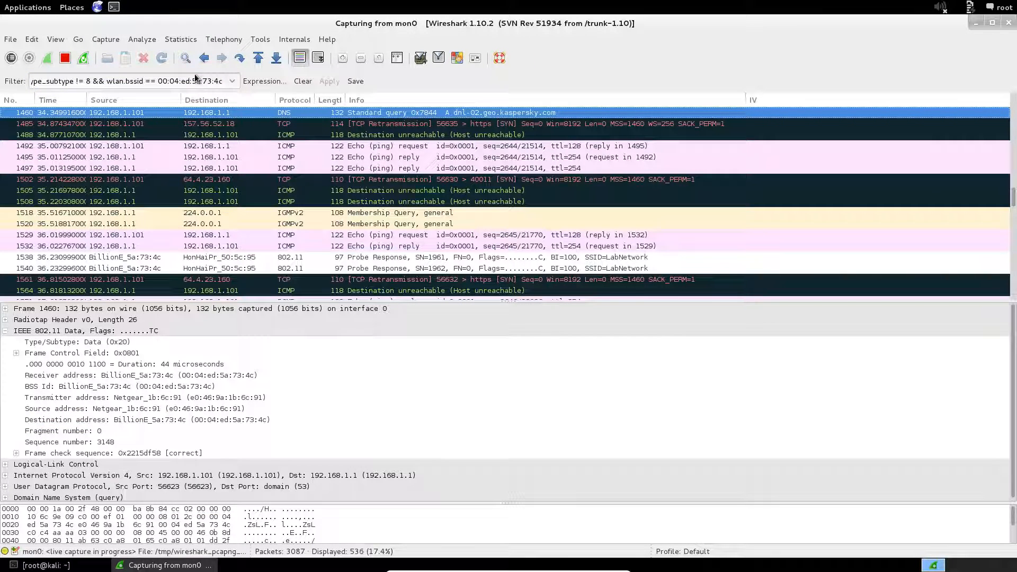
left_click(317, 58)
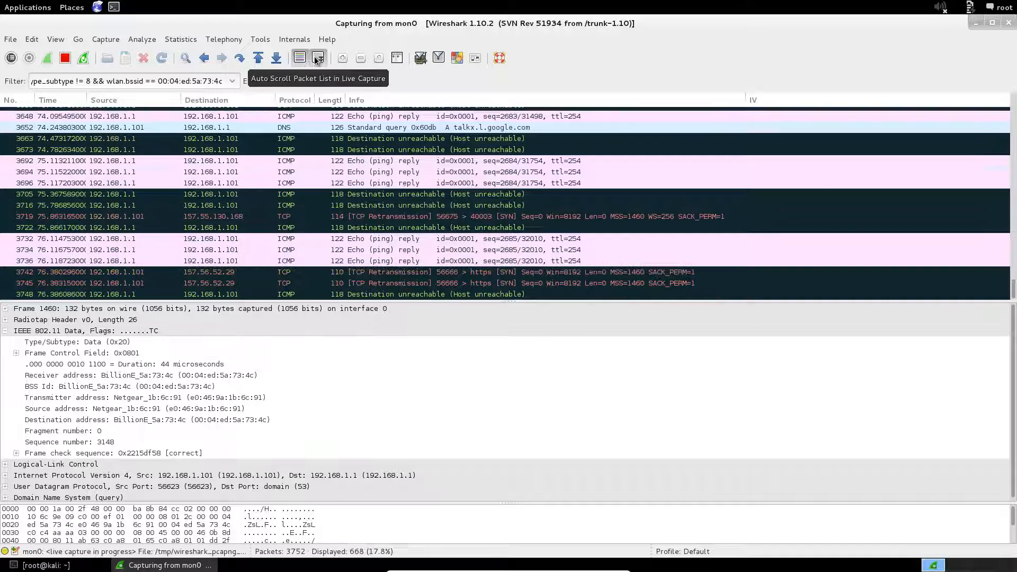
Stop the live capture on mon0
left_click(65, 58)
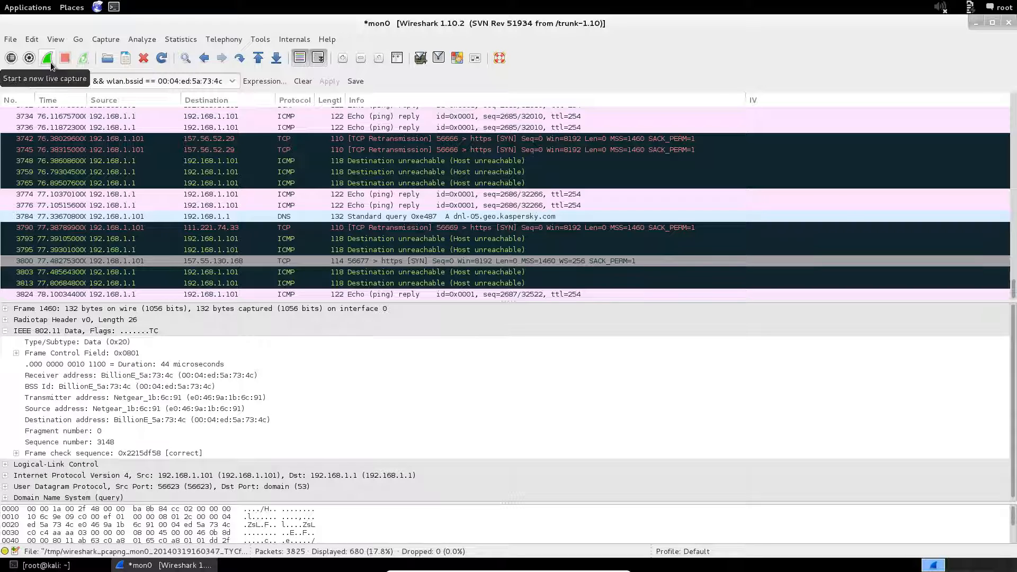
Start a new live capture, continuing without saving the 3825 old packets
left_click(47, 58)
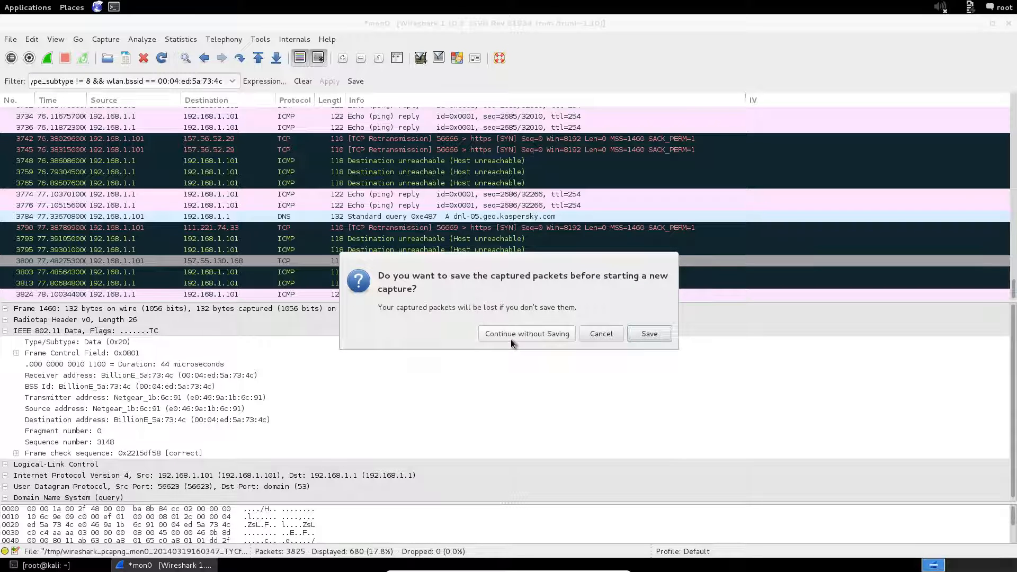
left_click(512, 339)
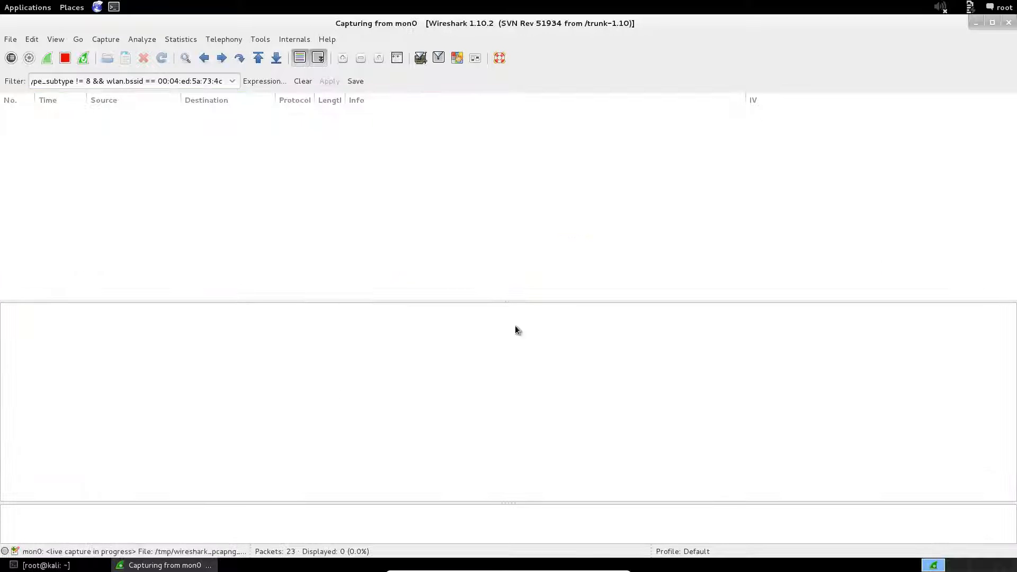
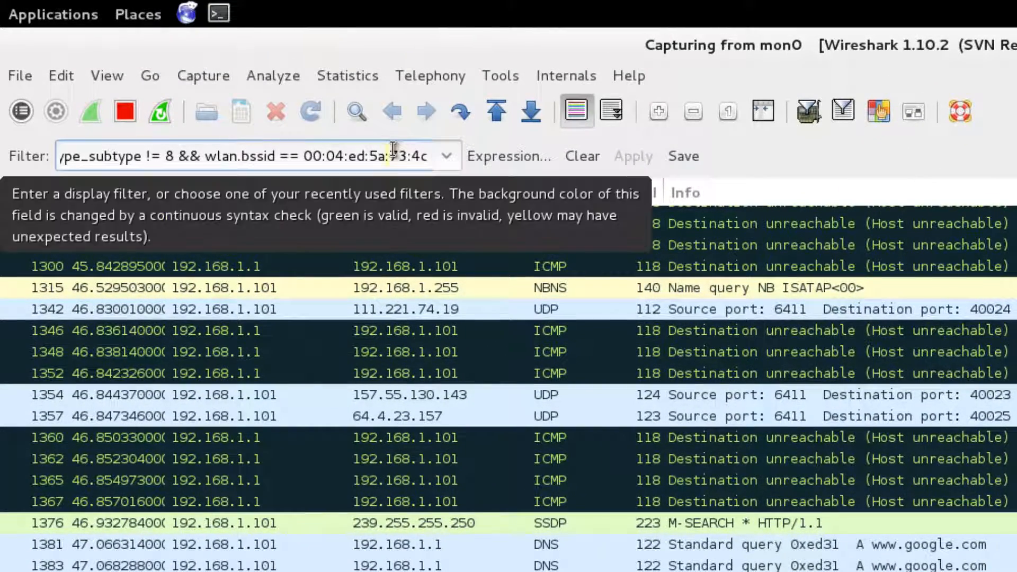
Append && wlan.fc.type == 0 && (wlan.fc.subtype 0, 1 or 0xB) to the BSSID display filter
left_click(428, 156)
type("&& wlan.")
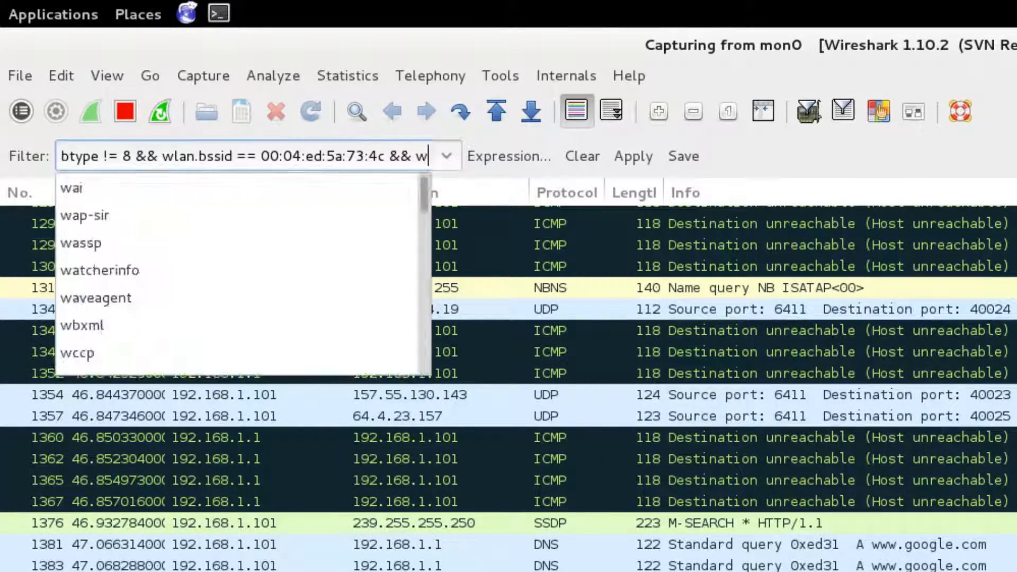
type("fc")
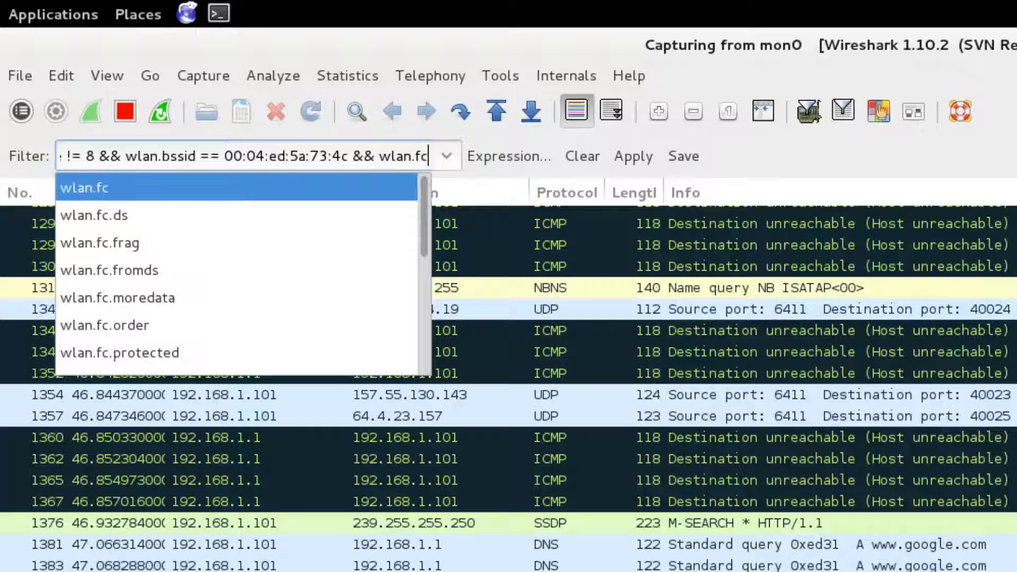
type(".type == ")
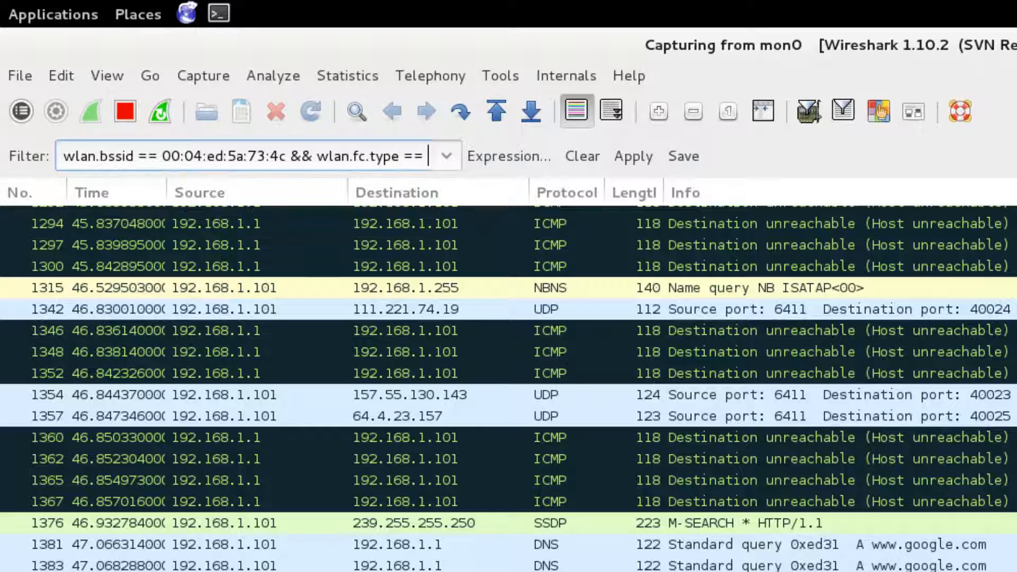
type("0 &&")
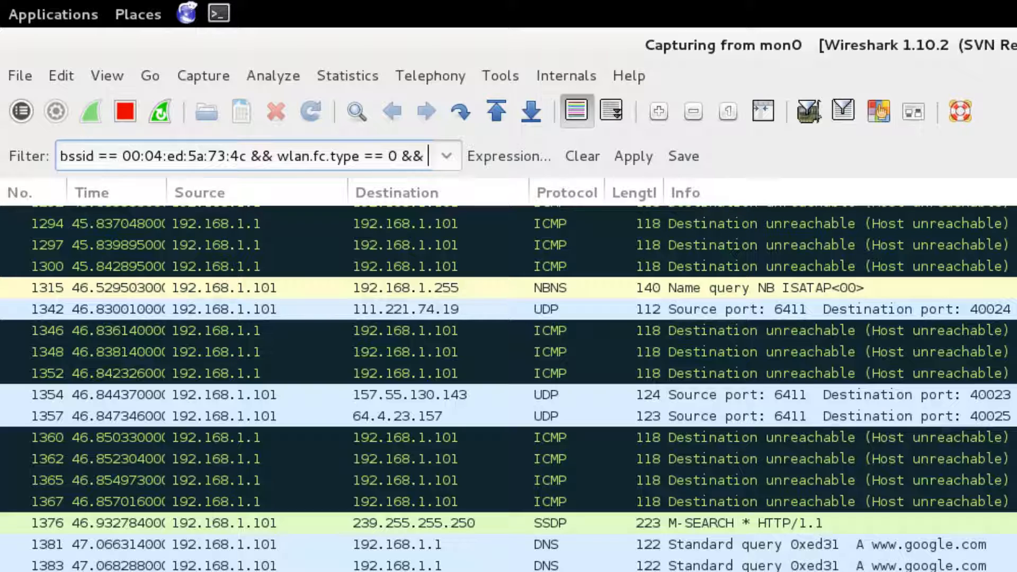
type(" (wlan")
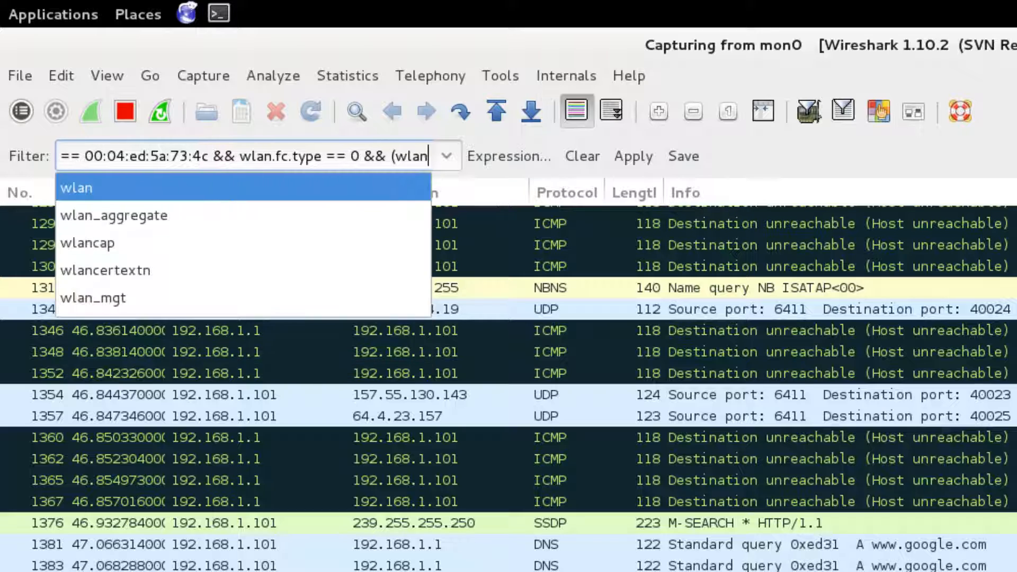
type(".fc.subtype")
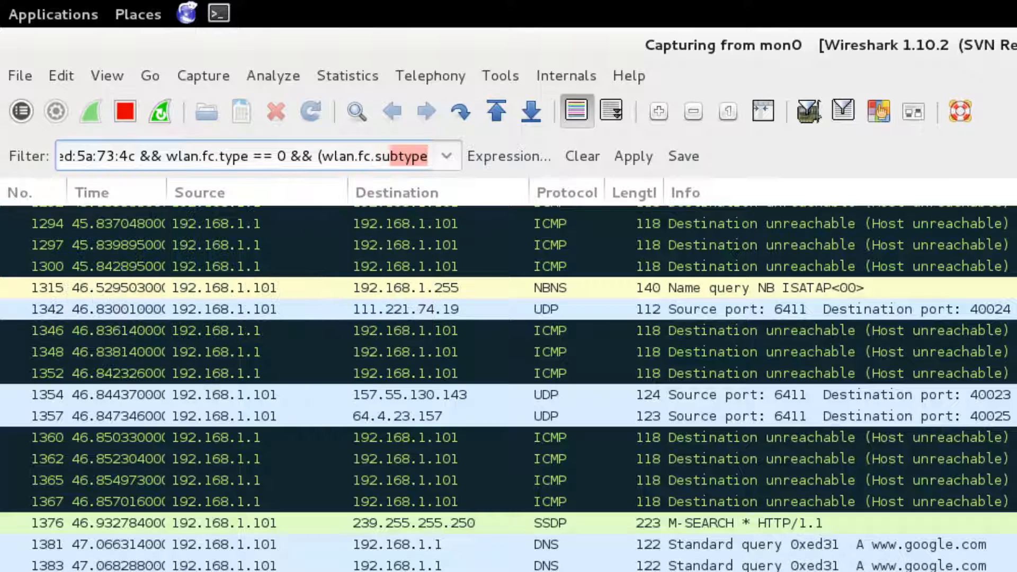
type(" == ")
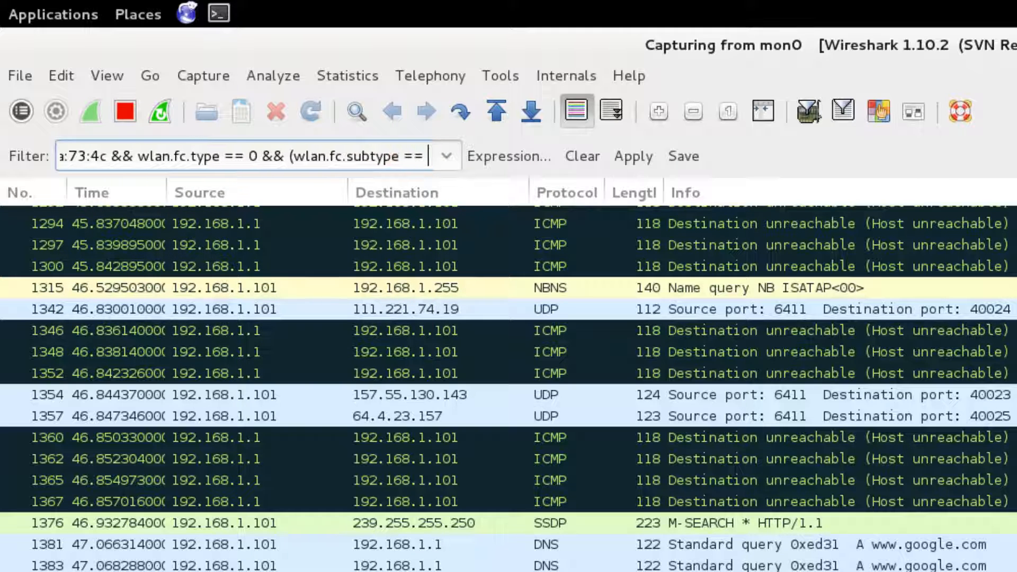
type("0 || wlan.f")
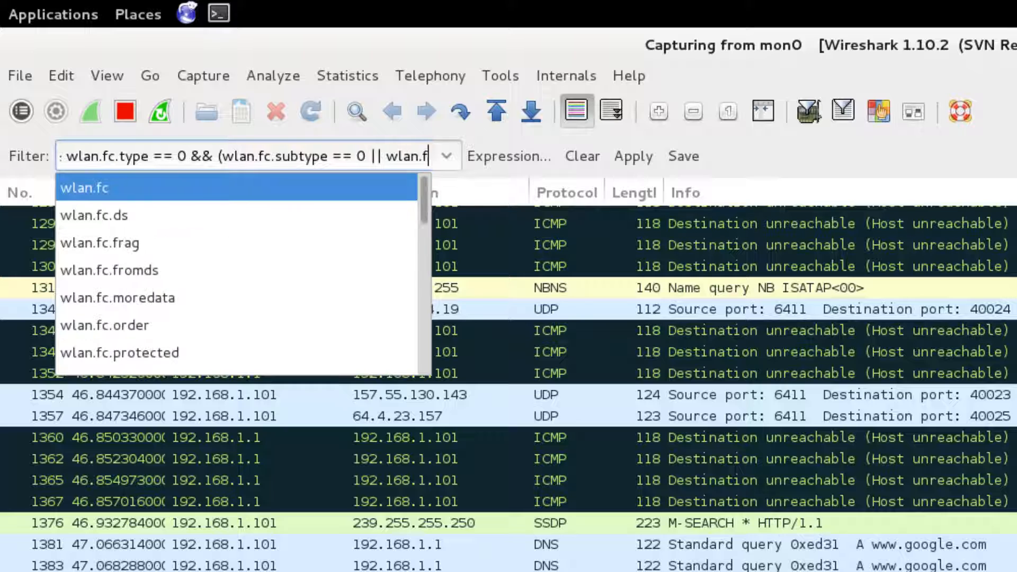
type("c.subtype")
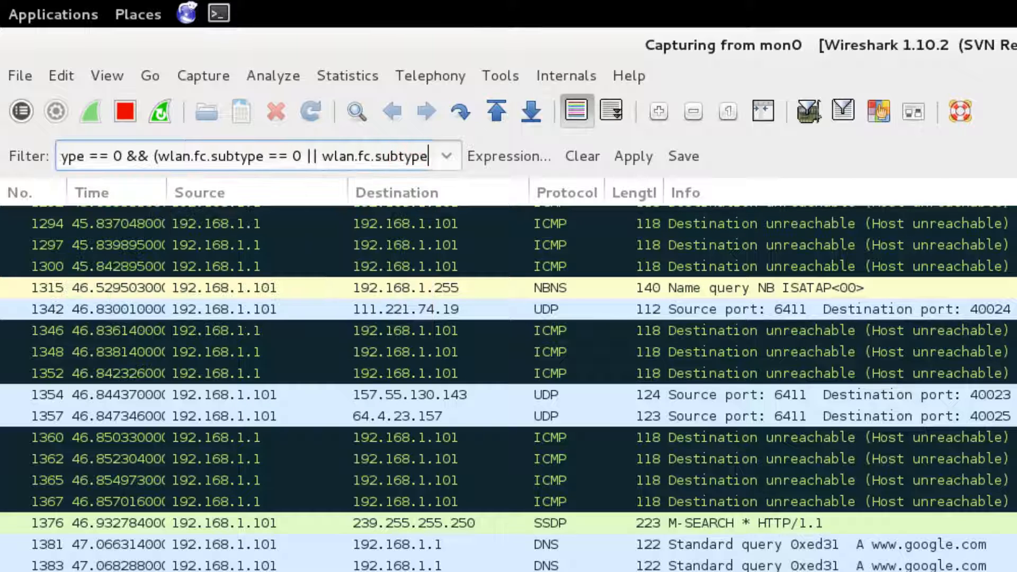
type(" == 1")
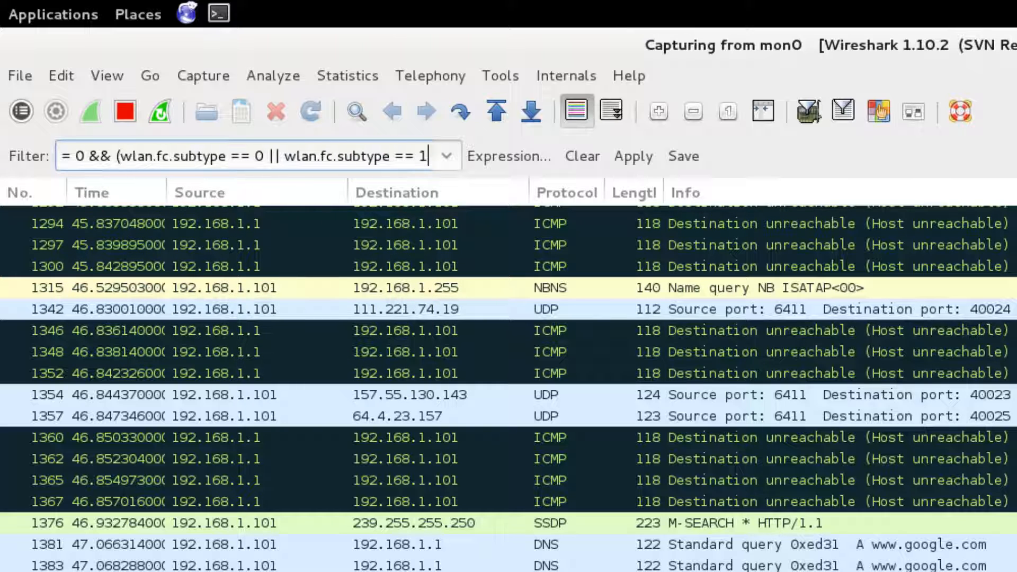
type(" || wlan")
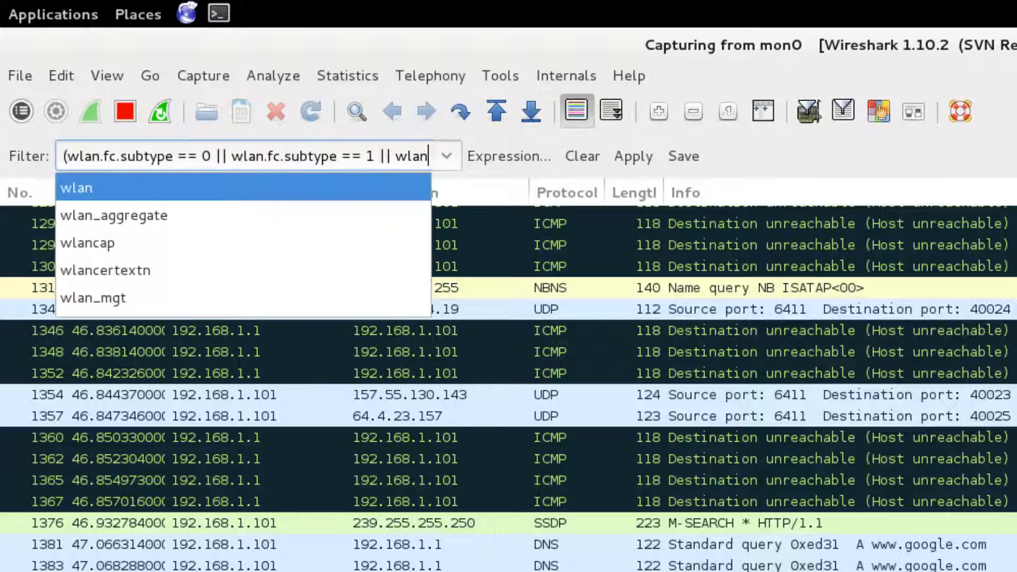
type(".fc.subtype")
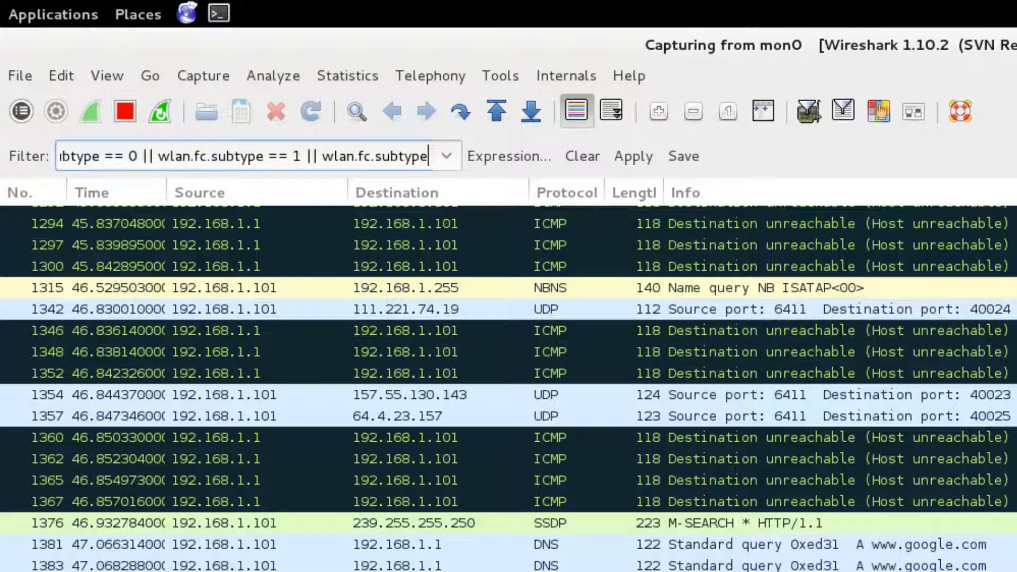
type(" == 0x")
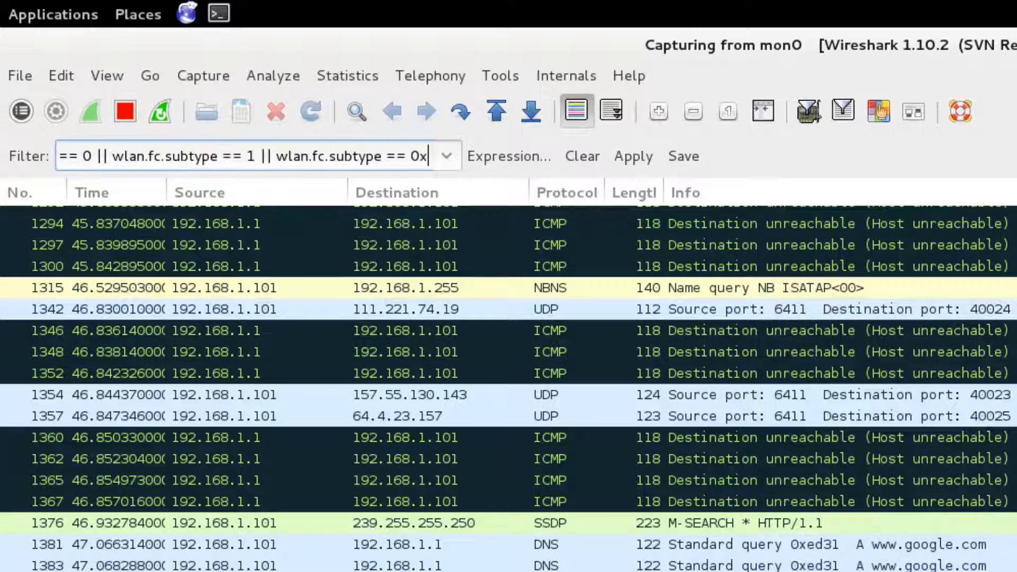
type("B)")
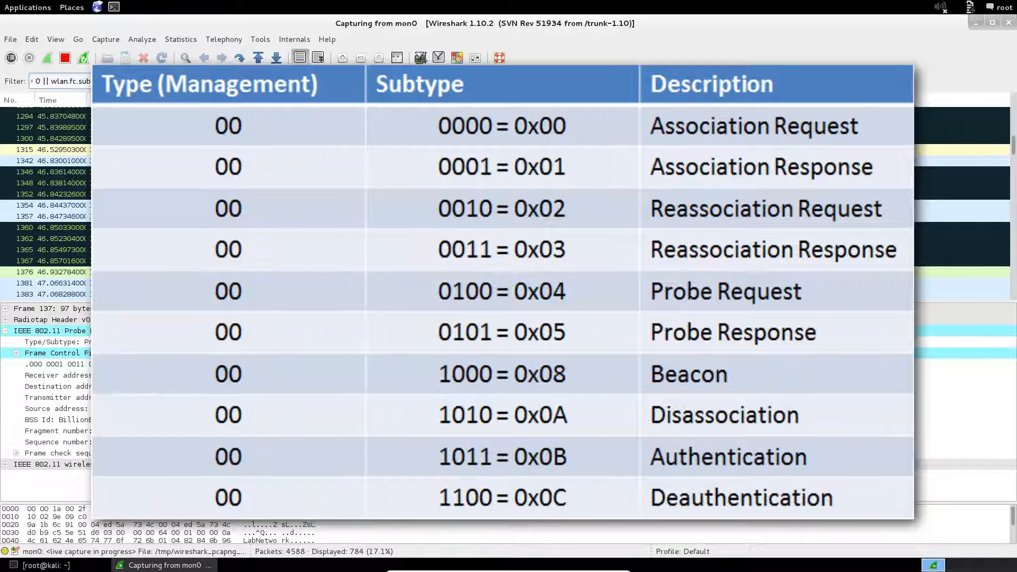
Apply the extended filter, narrowing the list to 9 authentication and association frames
key("Return")
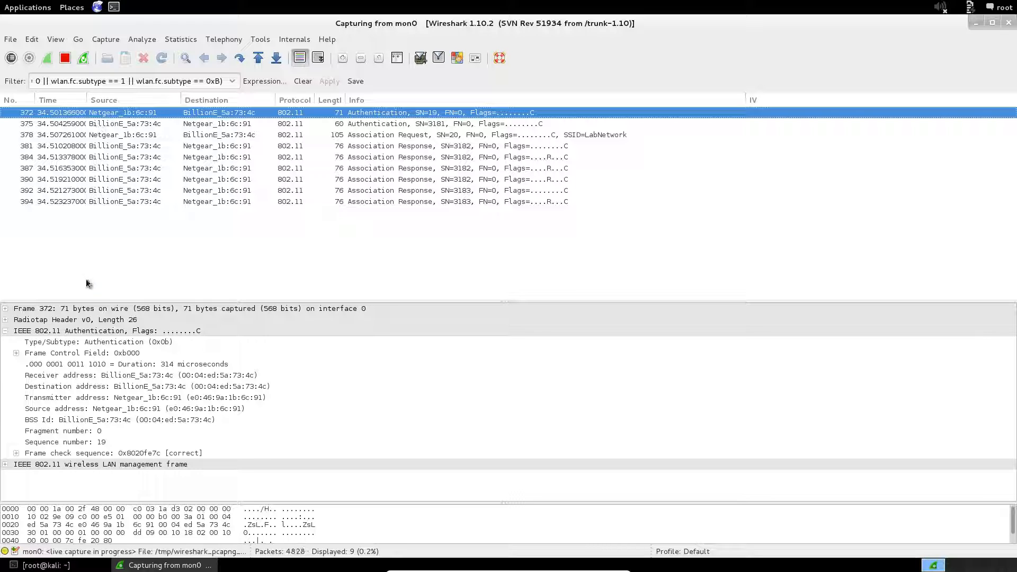
Enlarge the details pane and show frame 375's Open System authentication reply with status Successful
left_click_drag(80, 300, 104, 248)
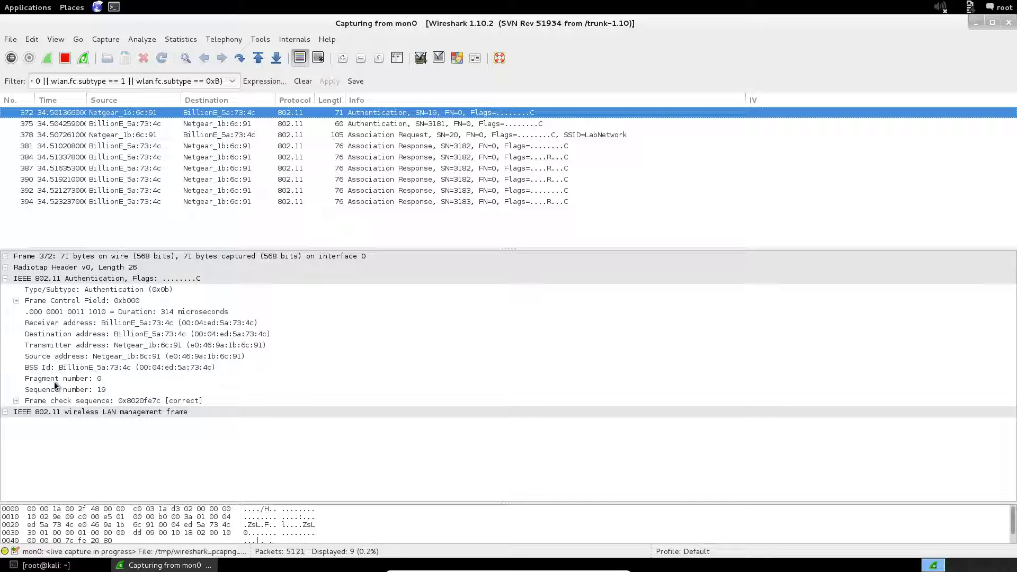
left_click(6, 412)
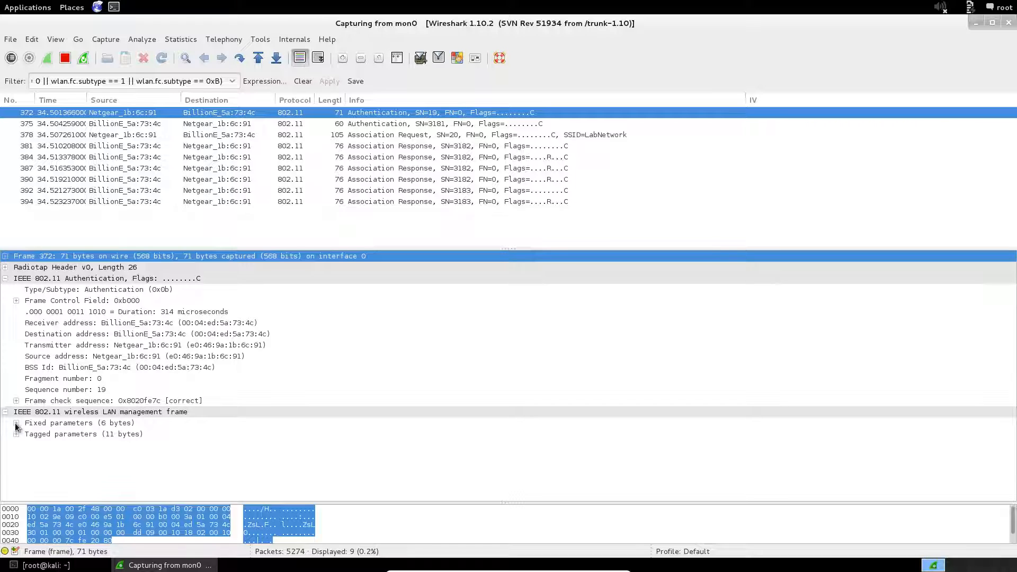
left_click(16, 423)
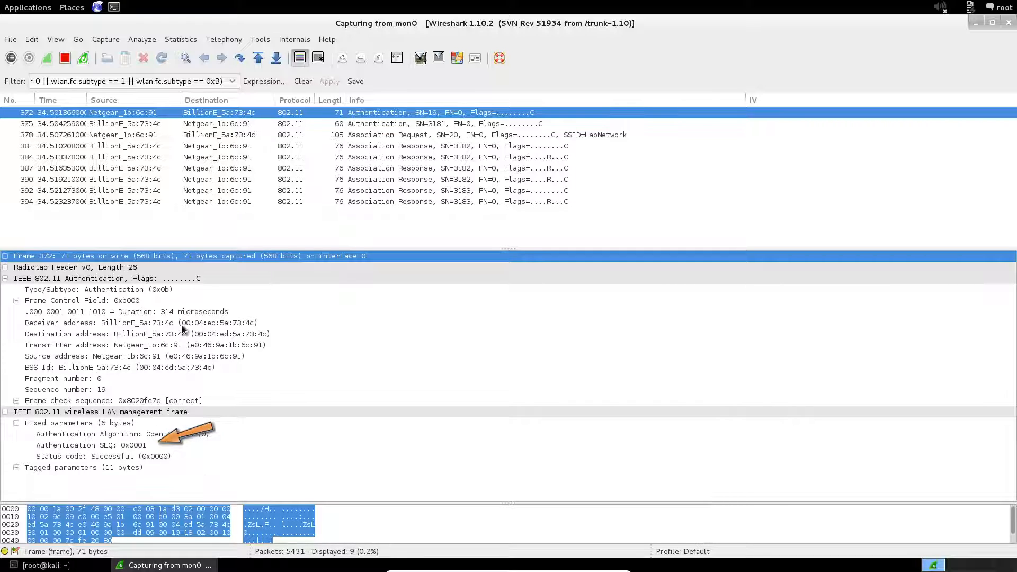
left_click(186, 124)
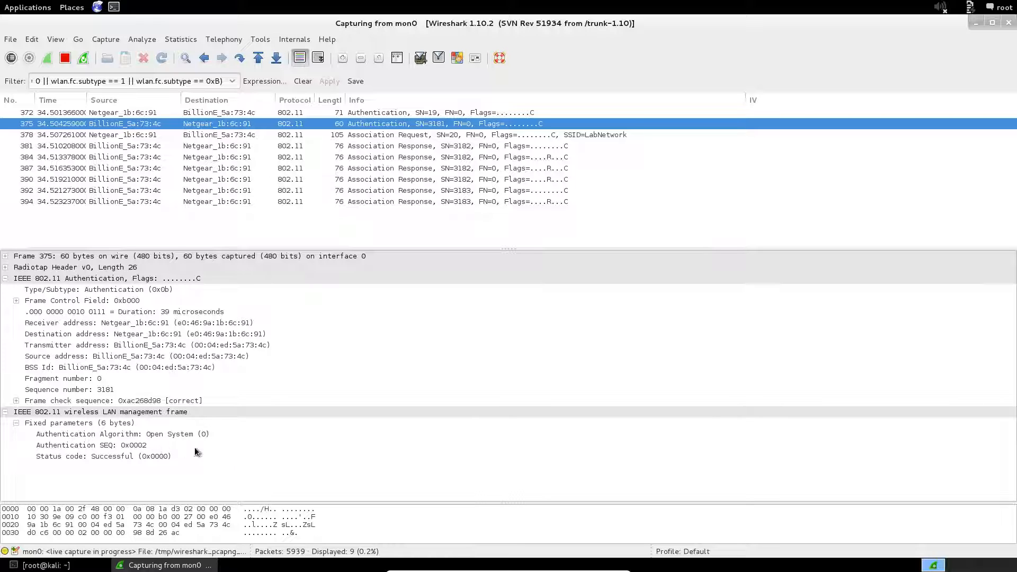
Examine frame 378's association request capability flags, then frame 381's association response from the AP
left_click(333, 136)
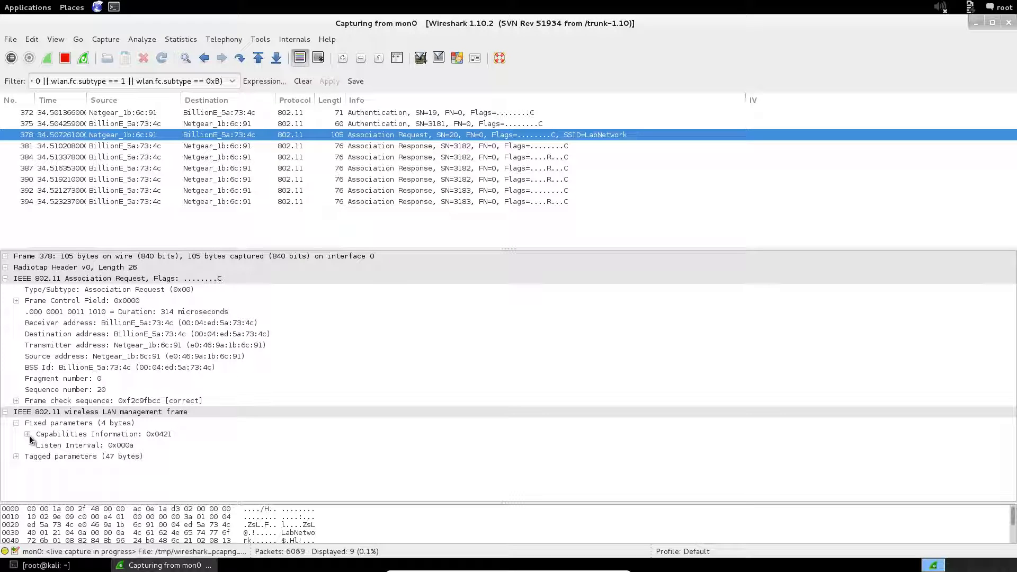
left_click(27, 434)
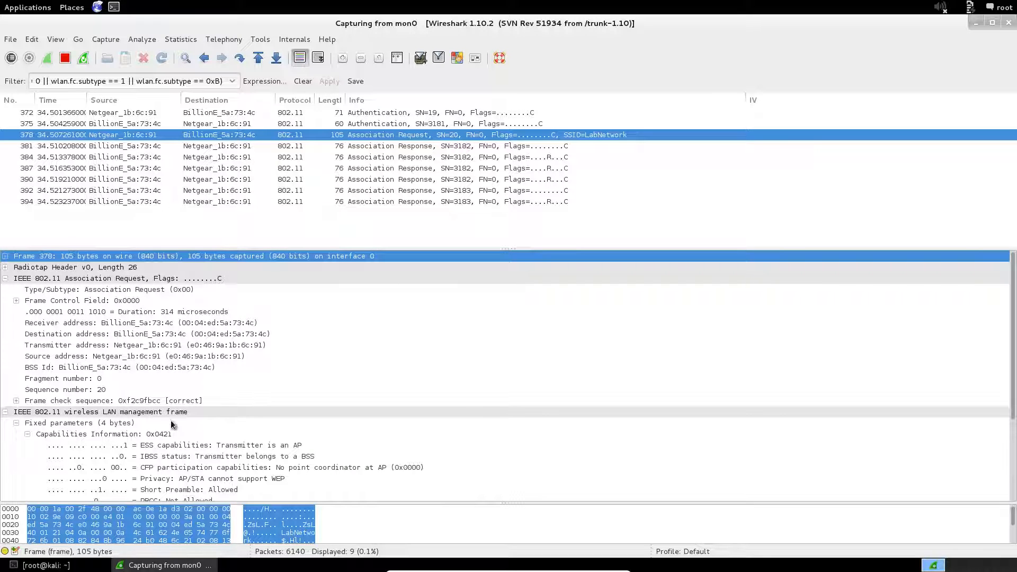
left_click_drag(1016, 377, 1005, 469)
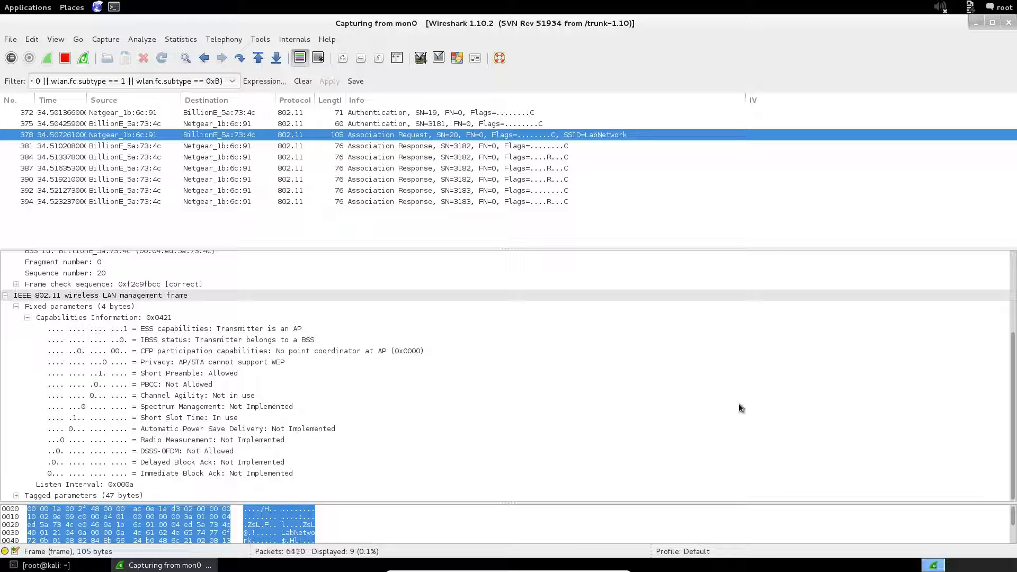
left_click(411, 147)
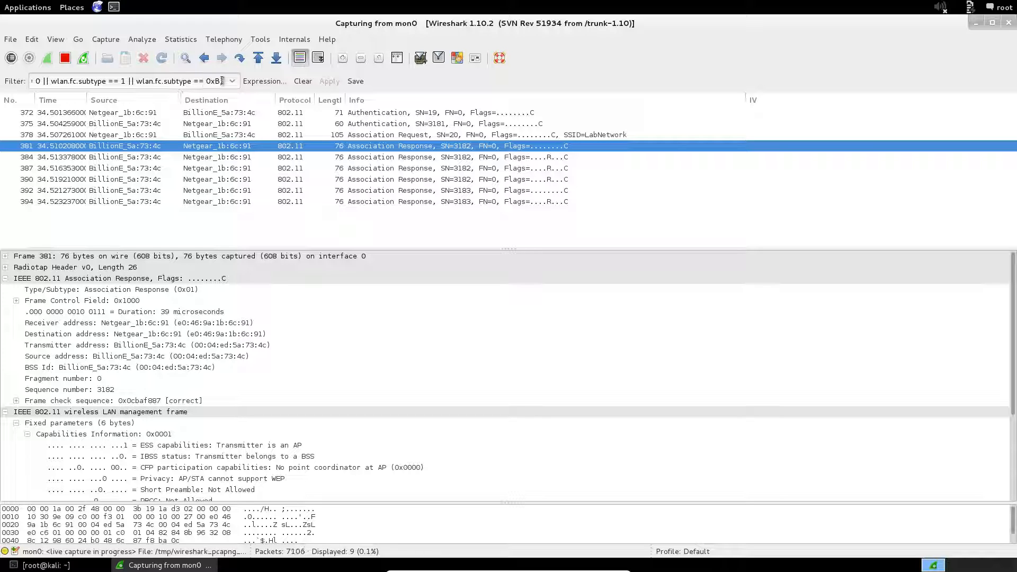
left_click_drag(223, 82, 94, 80)
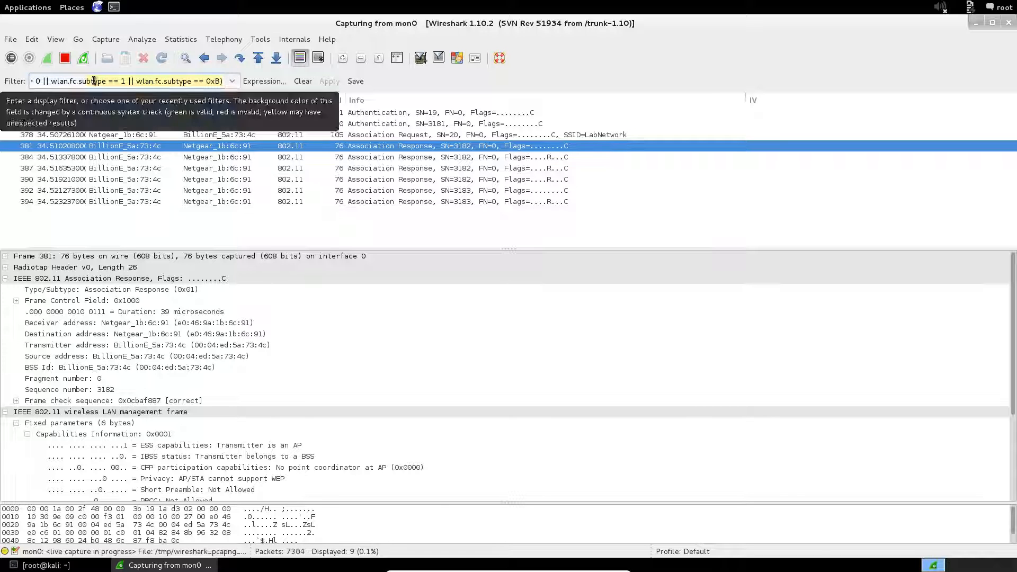
key("BackSpace")
key("BackSpace")
key("BackSpace")
key("BackSpace")
key("BackSpace")
key("BackSpace")
key("BackSpace")
key("BackSpace")
key("BackSpace")
key("BackSpace")
key("BackSpace")
key("BackSpace")
key("BackSpace")
key("BackSpace")
key("BackSpace")
key("BackSpace")
key("BackSpace")
key("BackSpace")
key("BackSpace")
key("BackSpace")
key("BackSpace")
key("BackSpace")
key("BackSpace")
key("BackSpace")
key("BackSpace")
key("BackSpace")
key("BackSpace")
key("BackSpace")
key("BackSpace")
key("BackSpace")
key("BackSpace")
key("BackSpace")
key("BackSpace")
key("BackSpace")
key("BackSpace")
key("BackSpace")
key("BackSpace")
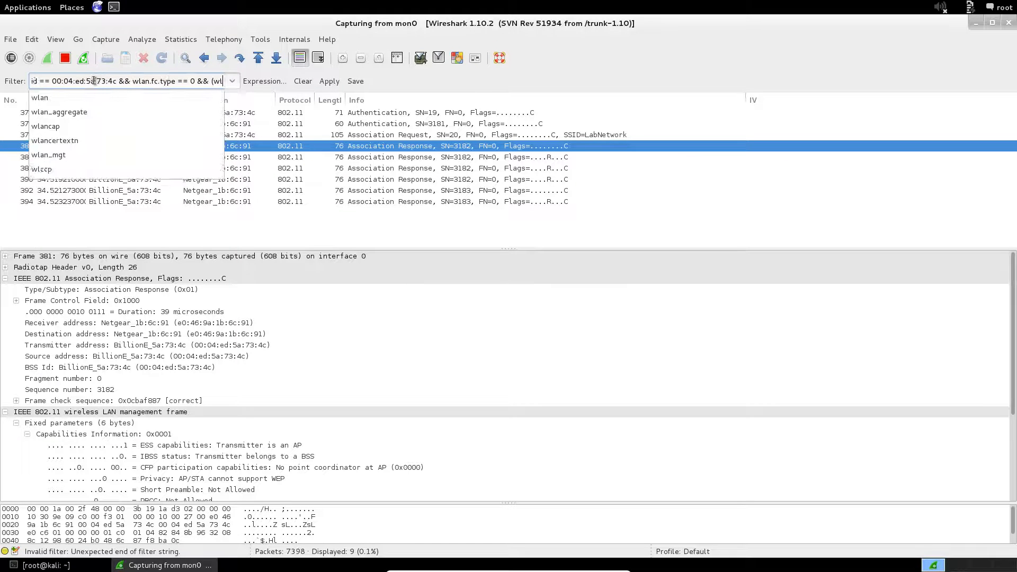
key("BackSpace")
key("BackSpace")
key("BackSpace")
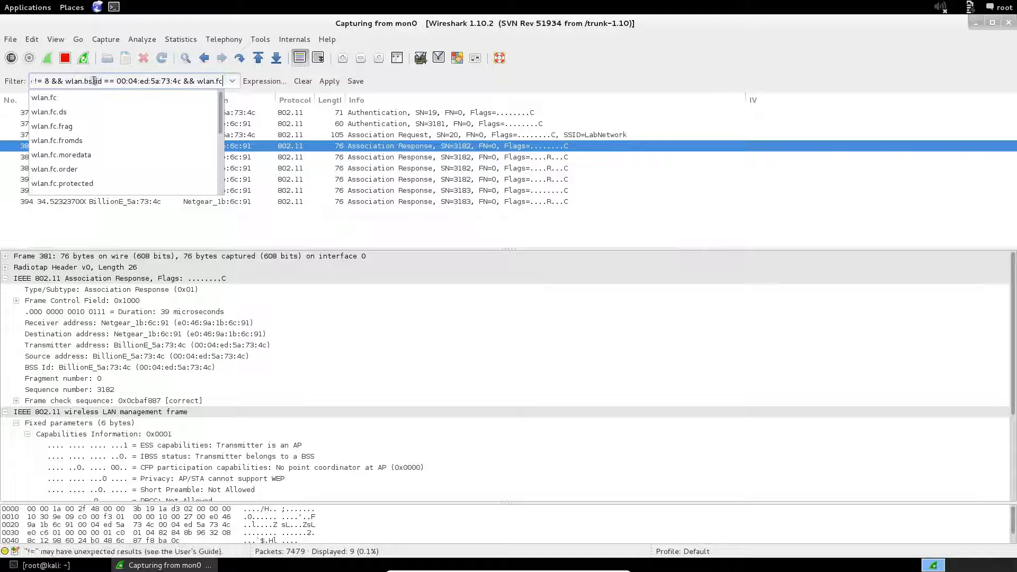
type("c.t")
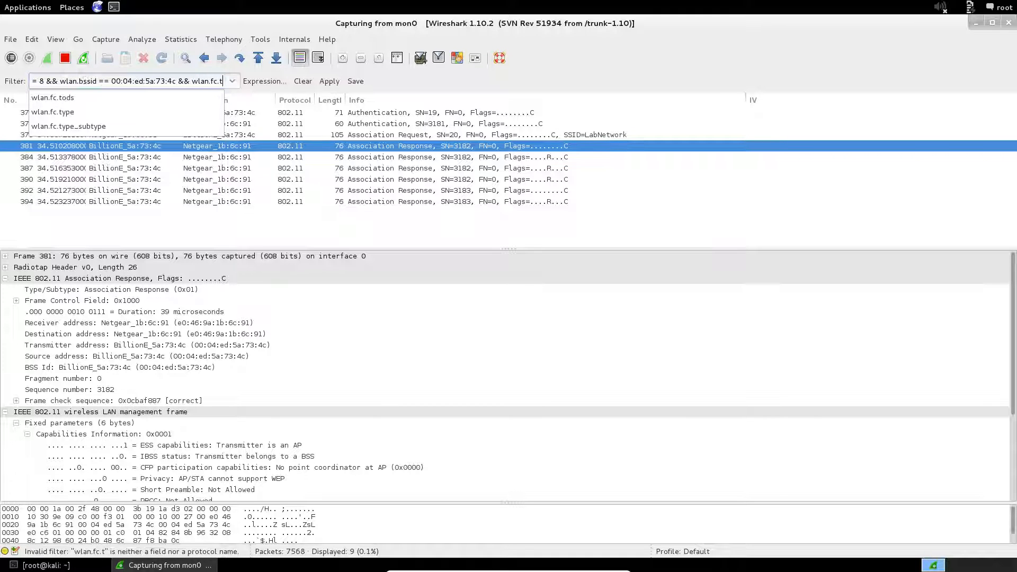
type("ype == ")
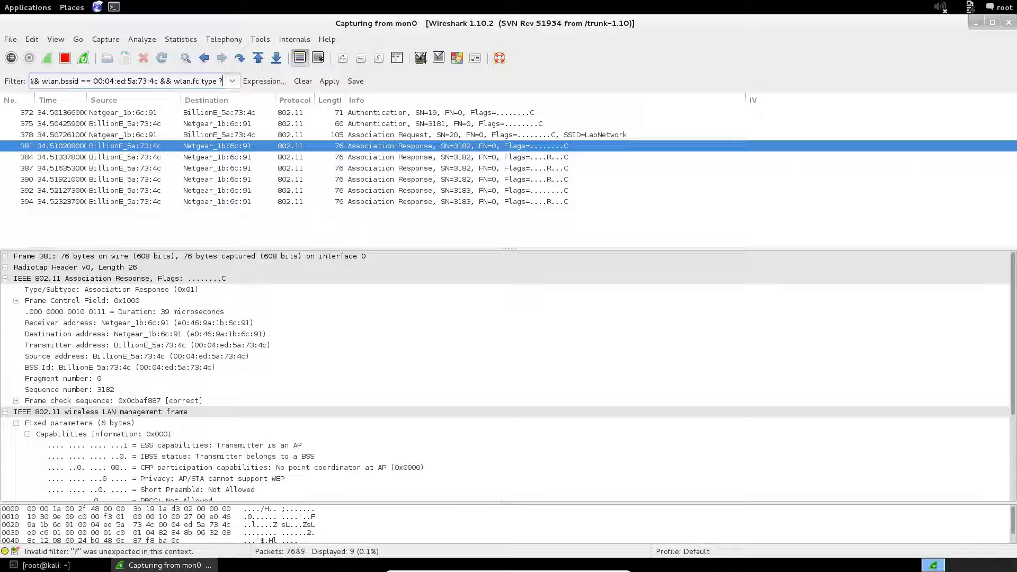
type("2")
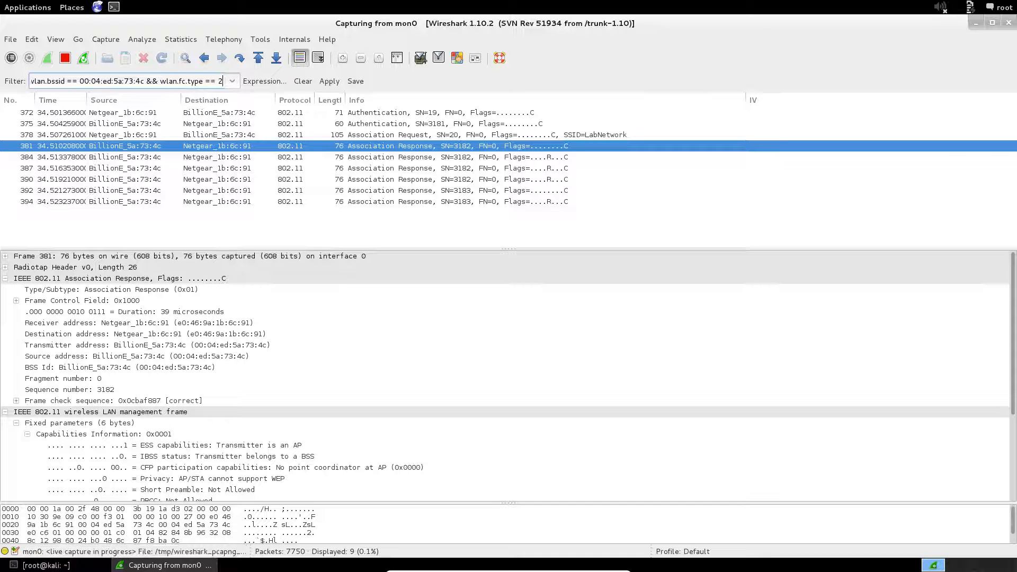
key("Return")
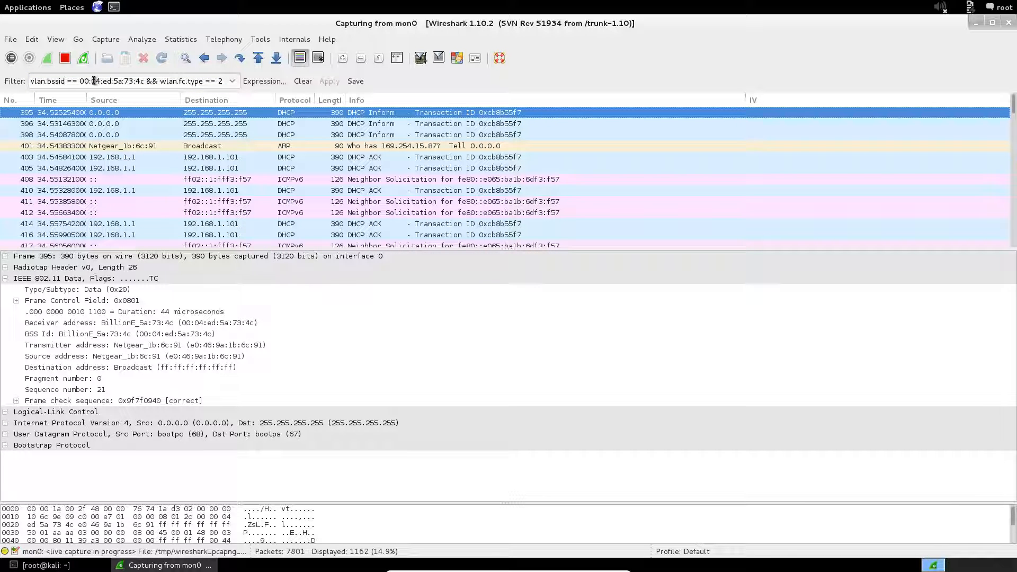
Dissect ARP request frame 401 asking for 169.254.15.87, then stop the mon0 capture
left_click(239, 148)
left_click(225, 160)
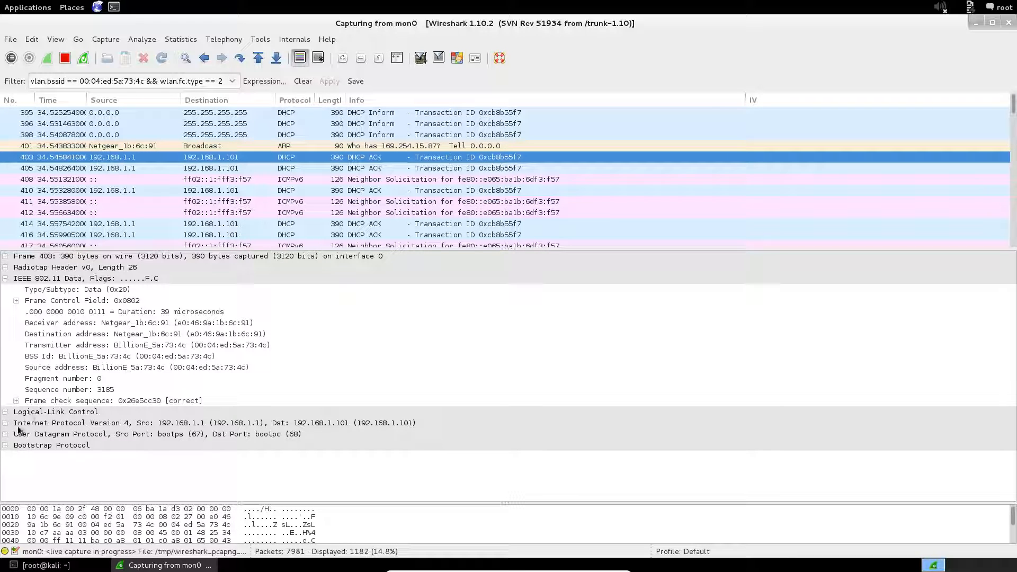
left_click(187, 146)
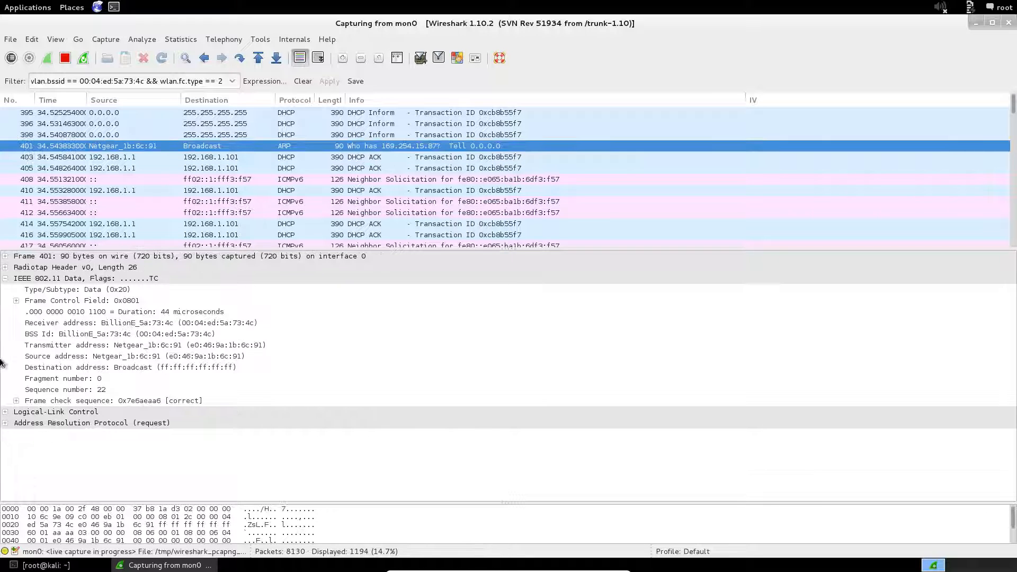
left_click(5, 424)
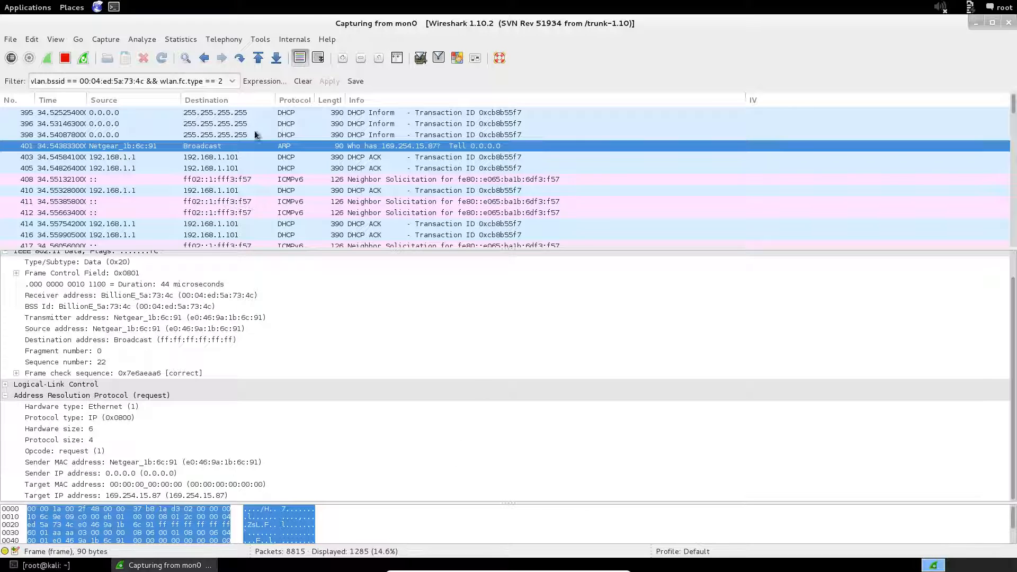
left_click(65, 58)
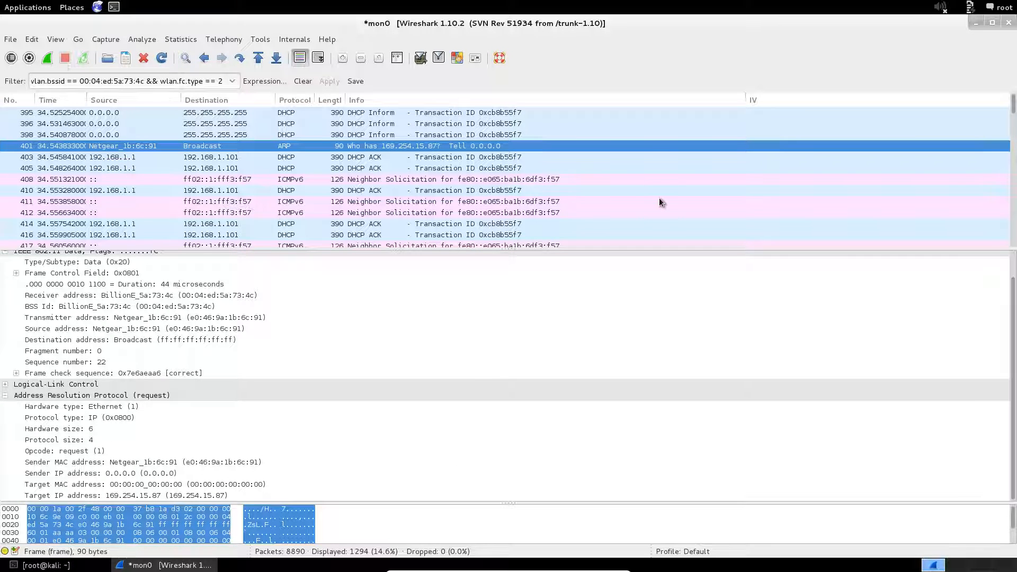